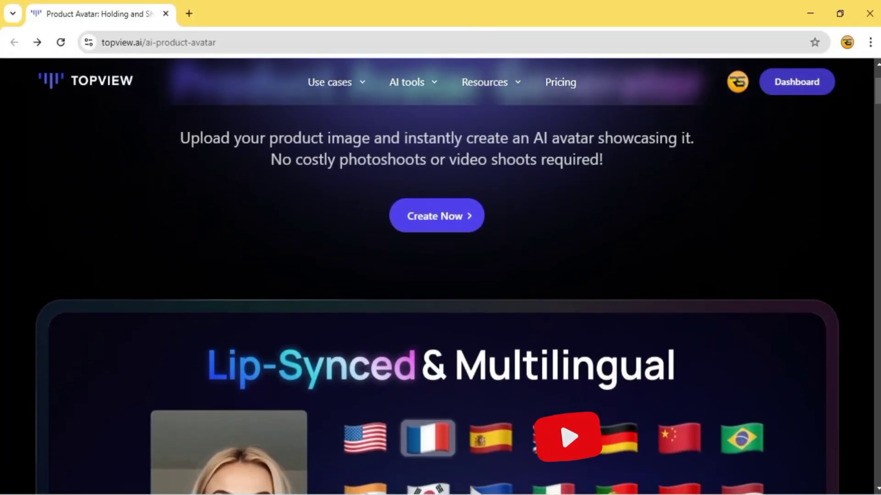
Scroll through the AI Product Avatar gallery of avatars holding bottles, tubes, phones and cosmetics
scroll(441, 275, down, 7)
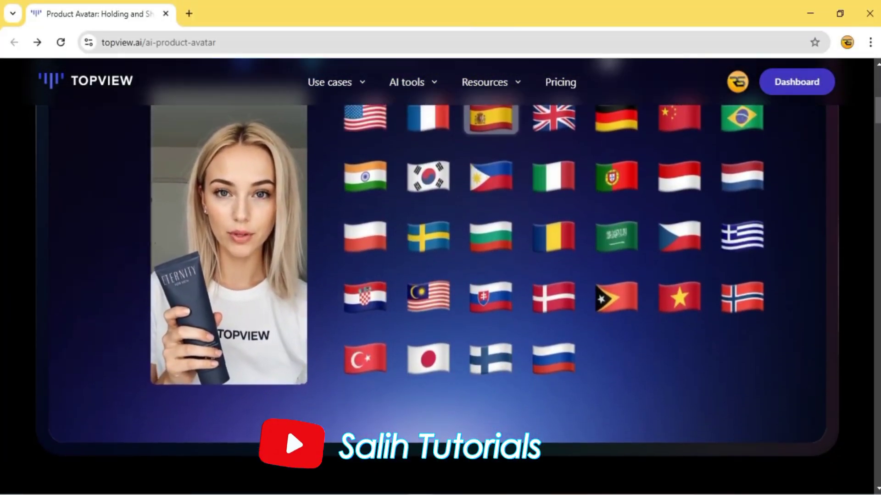
scroll(440, 275, down, 8)
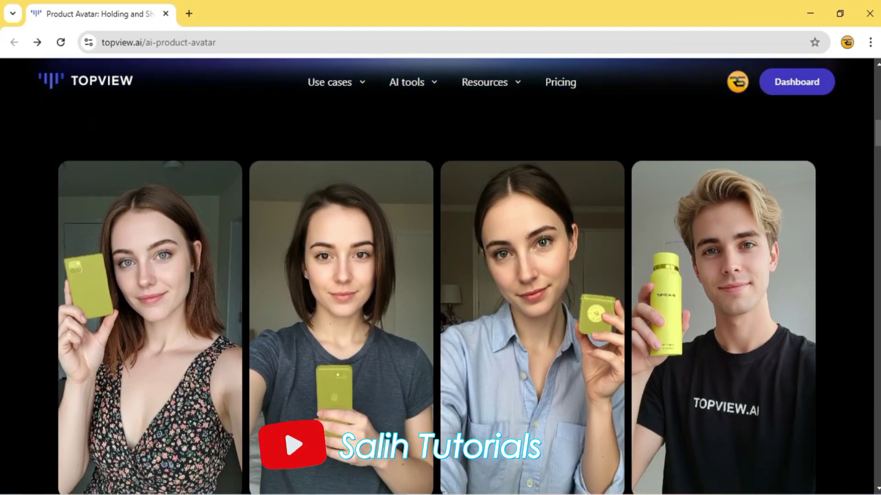
scroll(215, 330, down, 1)
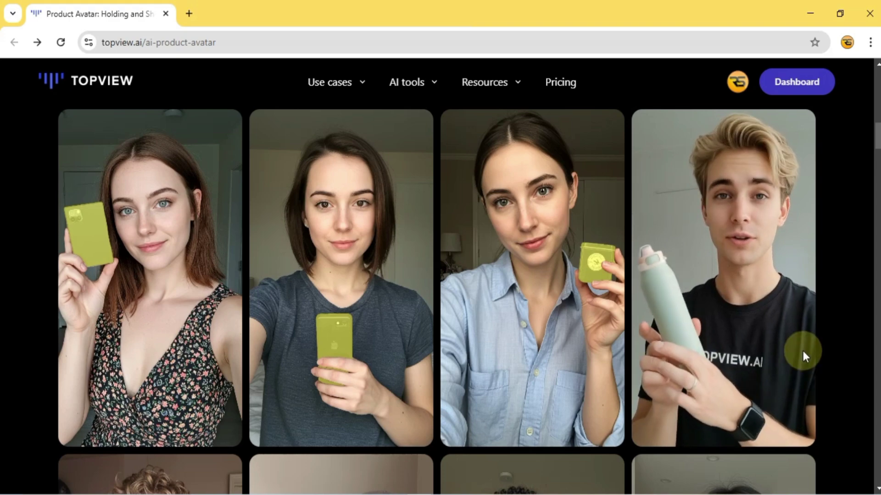
scroll(803, 351, down, 7)
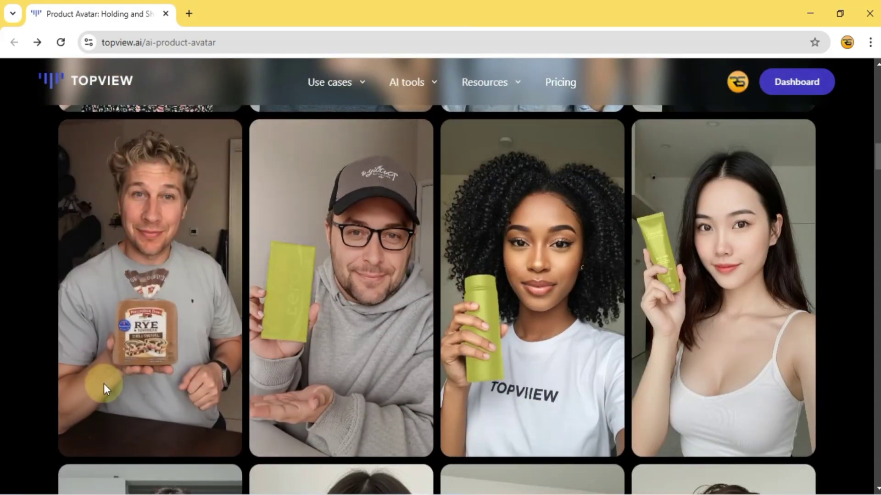
scroll(103, 393, down, 7)
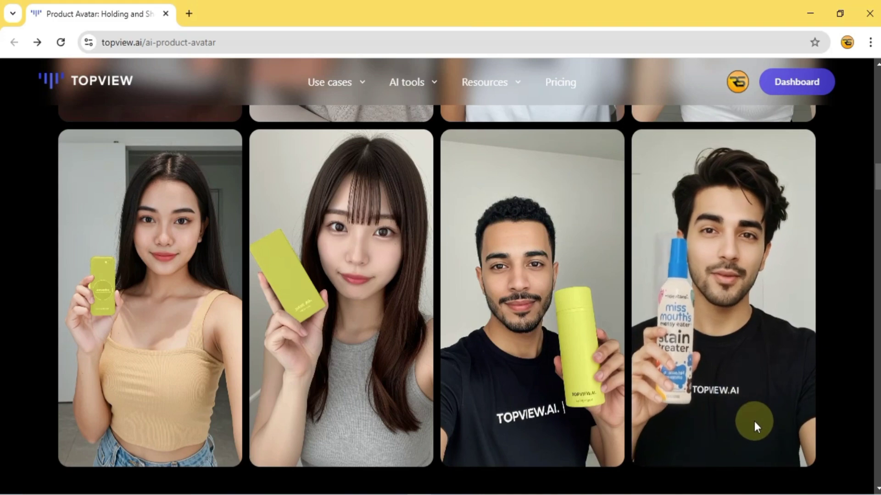
scroll(754, 421, down, 6)
scroll(596, 363, up, 3)
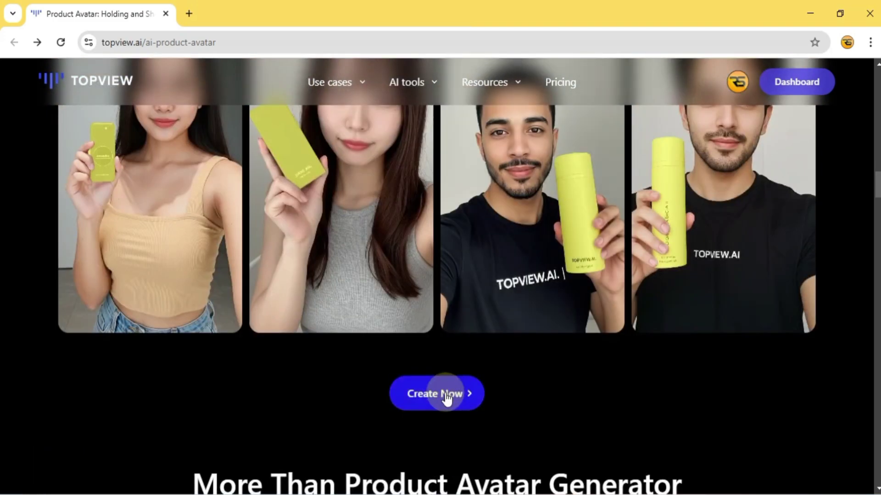
Open the Product Avatar creator from the AI Creation Tools
scroll(642, 388, down, 1)
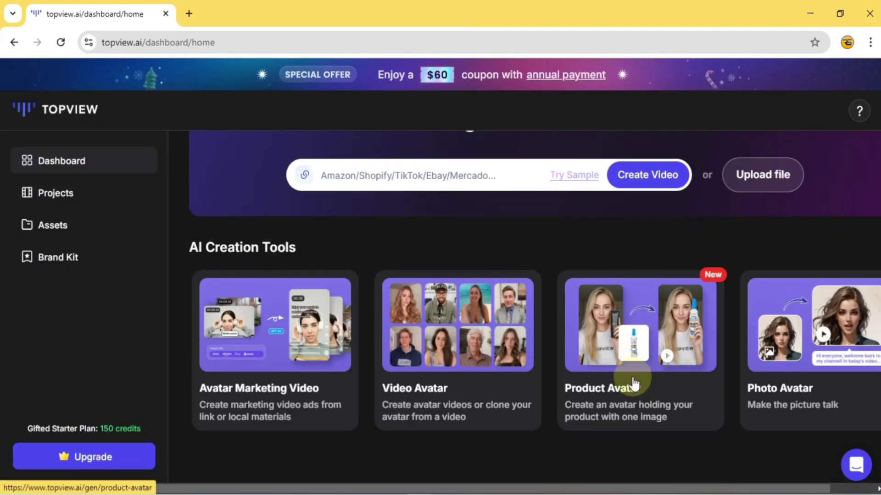
scroll(641, 389, up, 1)
scroll(642, 391, down, 1)
click(645, 355)
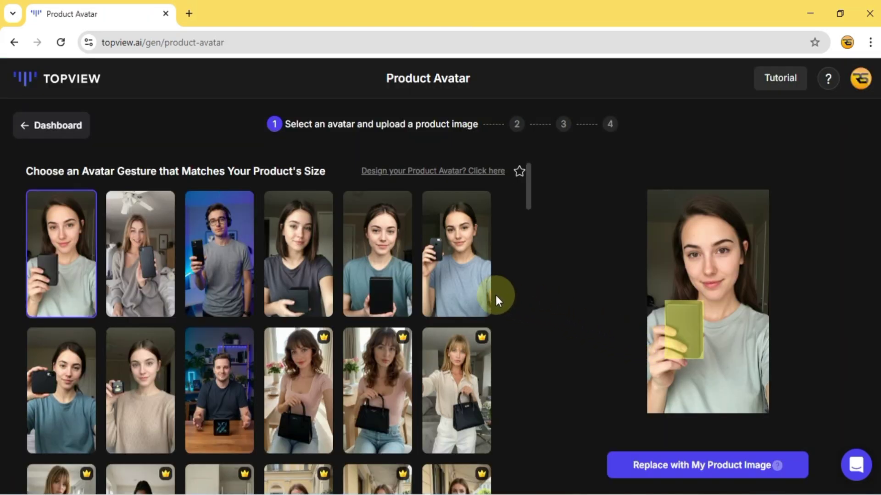
Scroll the avatar gesture grid down to the blonde avatar seated at the neon-lit desk
scroll(516, 222, down, 4)
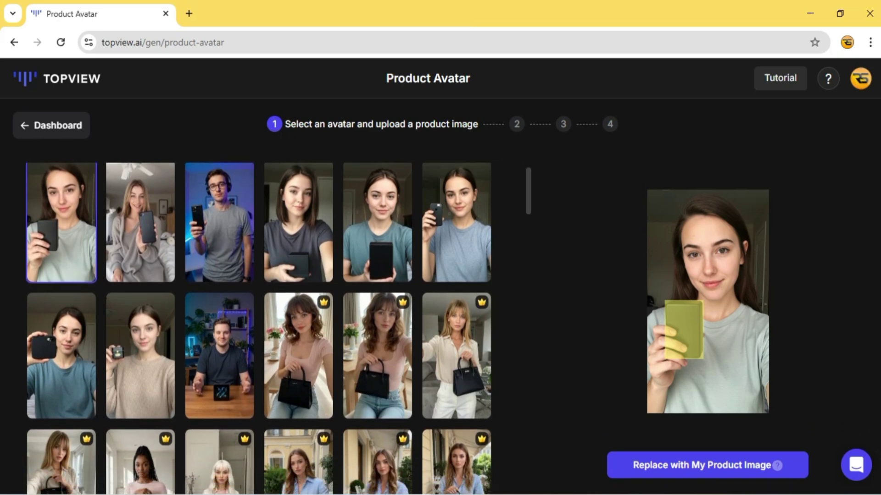
scroll(259, 327, down, 8)
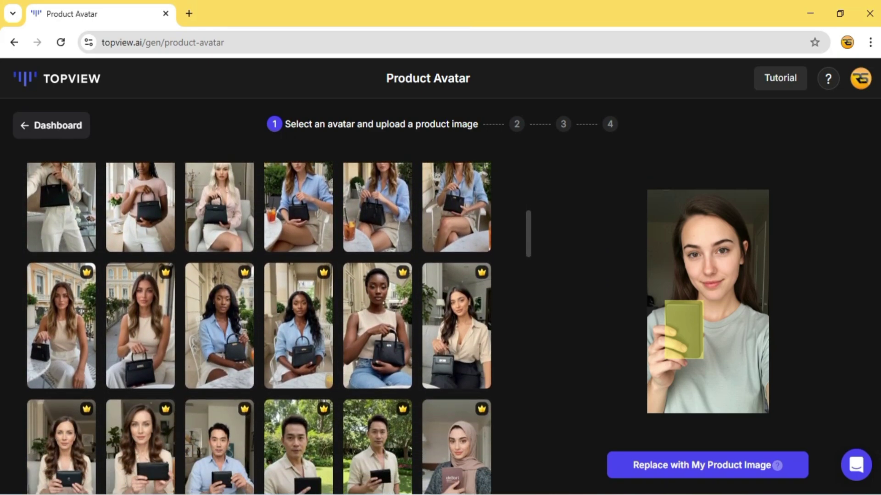
scroll(258, 328, down, 10)
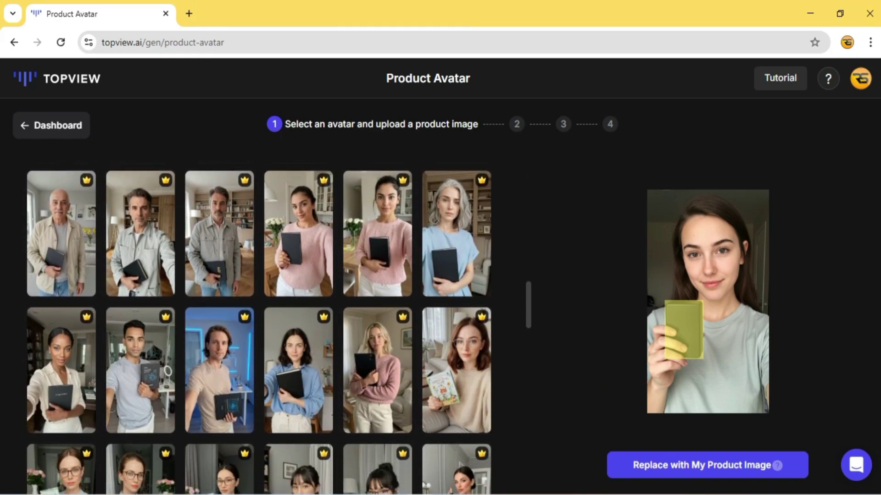
scroll(259, 328, down, 10)
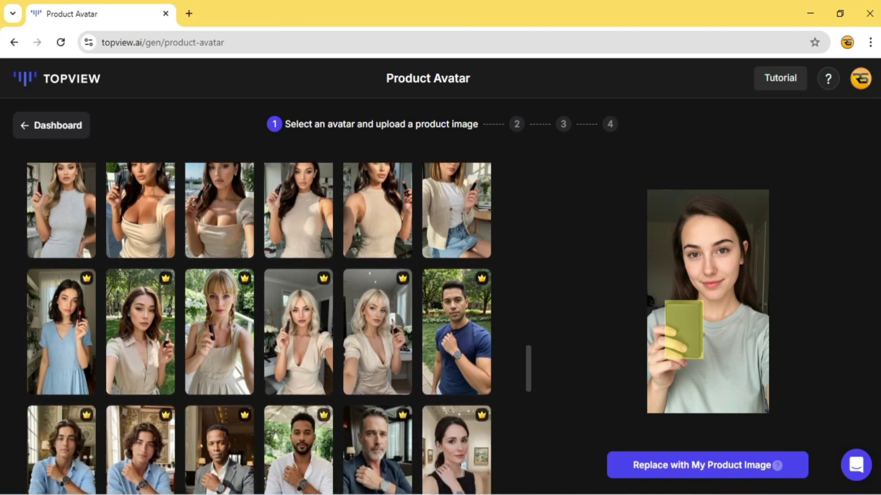
scroll(258, 328, down, 10)
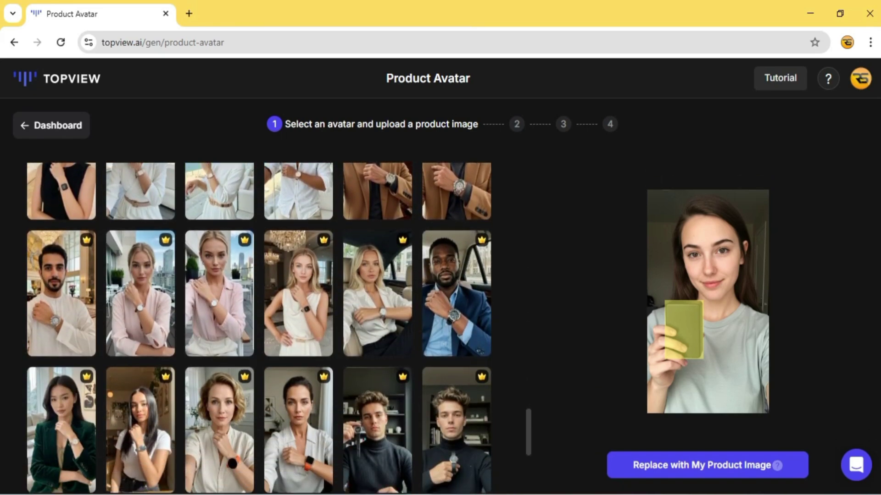
scroll(259, 328, down, 10)
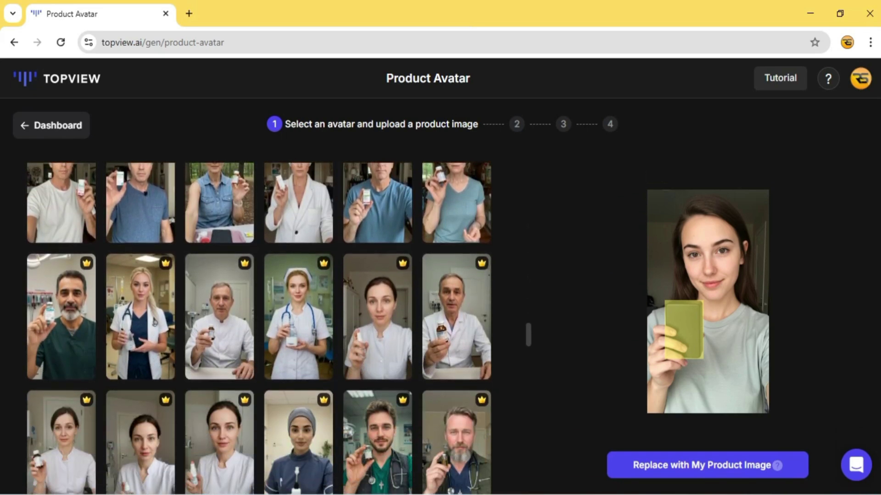
scroll(259, 328, down, 10)
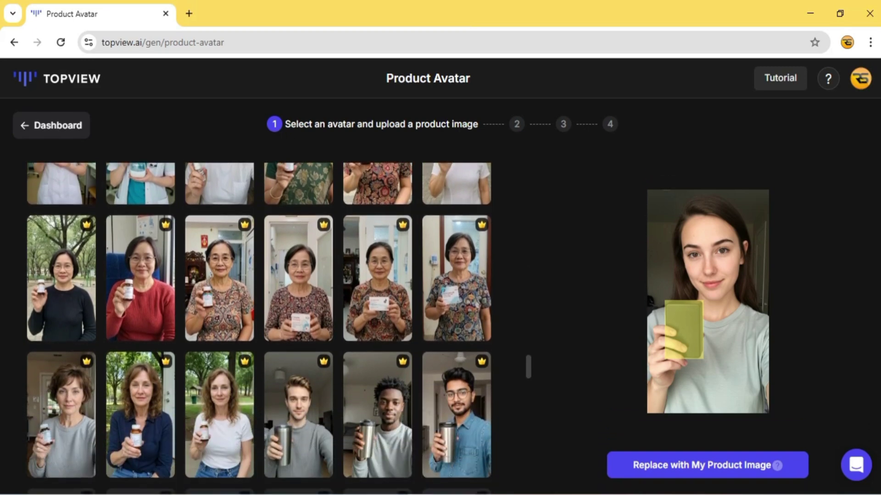
scroll(258, 328, down, 10)
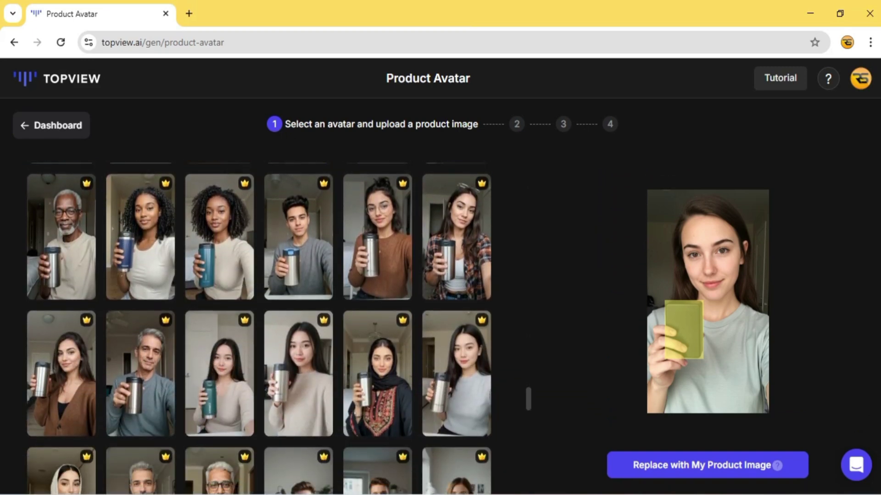
scroll(258, 328, down, 10)
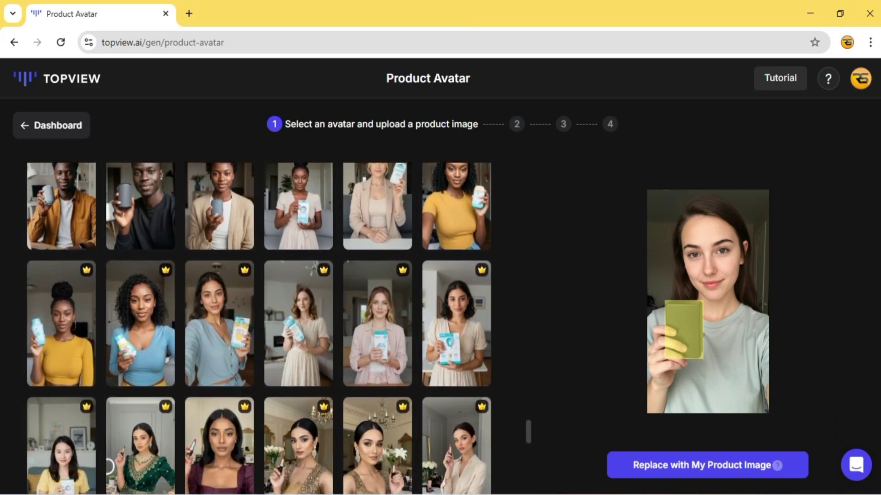
scroll(258, 327, down, 5)
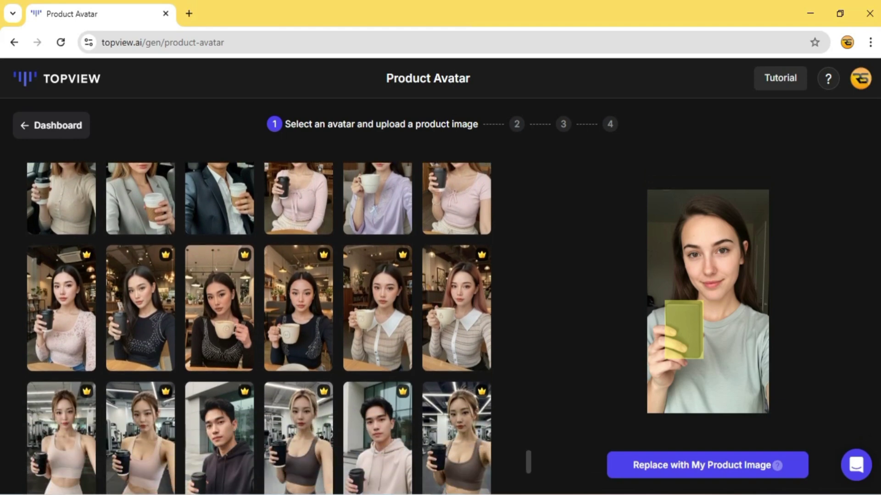
scroll(395, 329, up, 15)
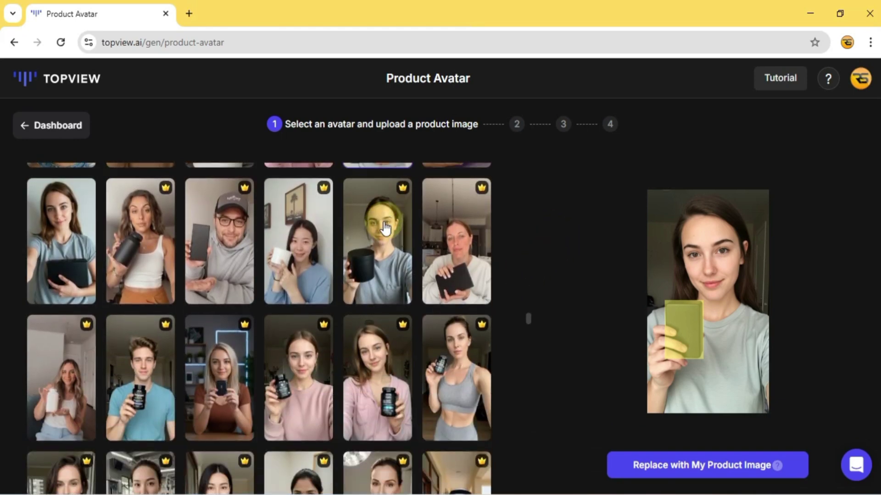
scroll(385, 228, down, 2)
Choose the blonde woman at the desk and replace her product with m45fu.png
click(225, 315)
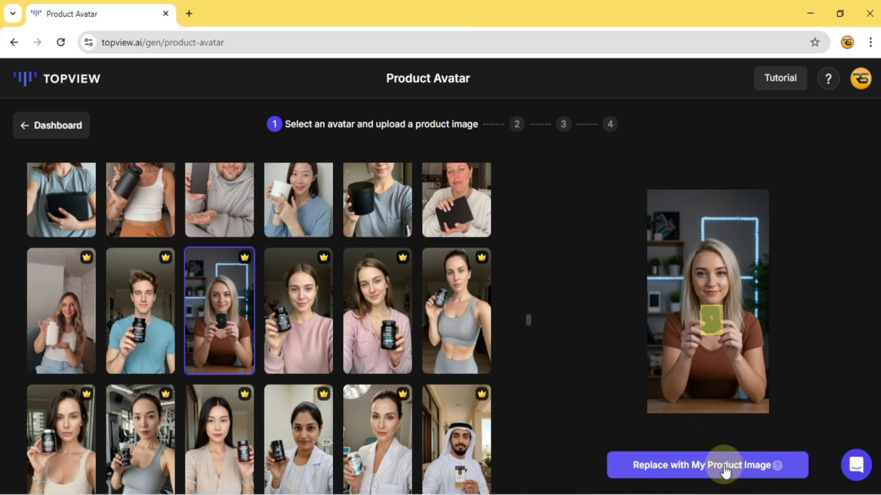
click(711, 325)
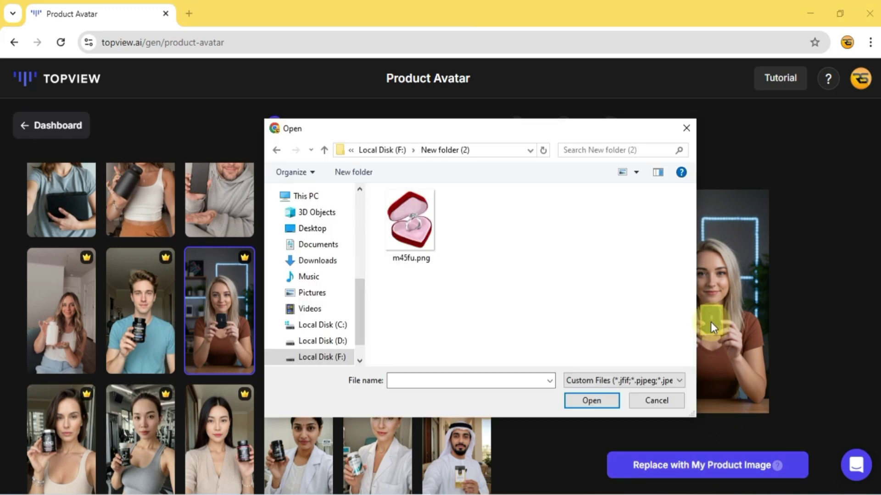
click(585, 397)
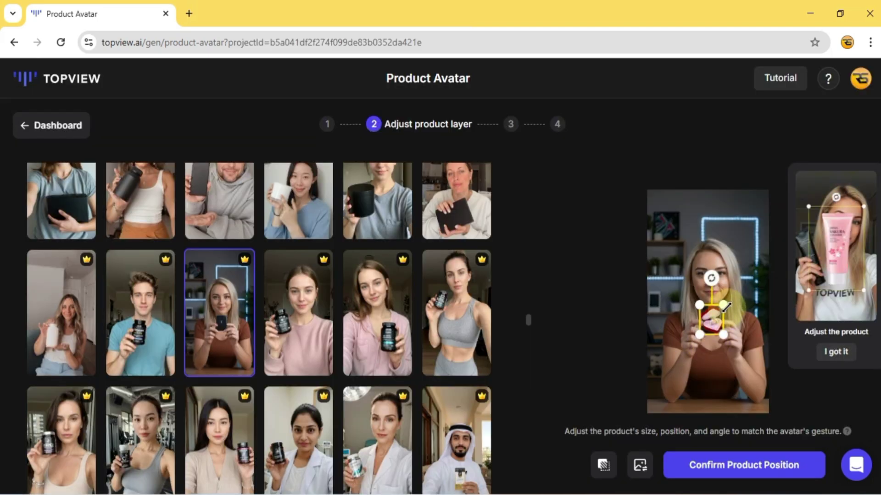
Enlarge the ring box slightly and tilt it clockwise between her hands
mouse_move(724, 305)
mouse_down()
mouse_move(763, 271)
mouse_move(725, 304)
mouse_up()
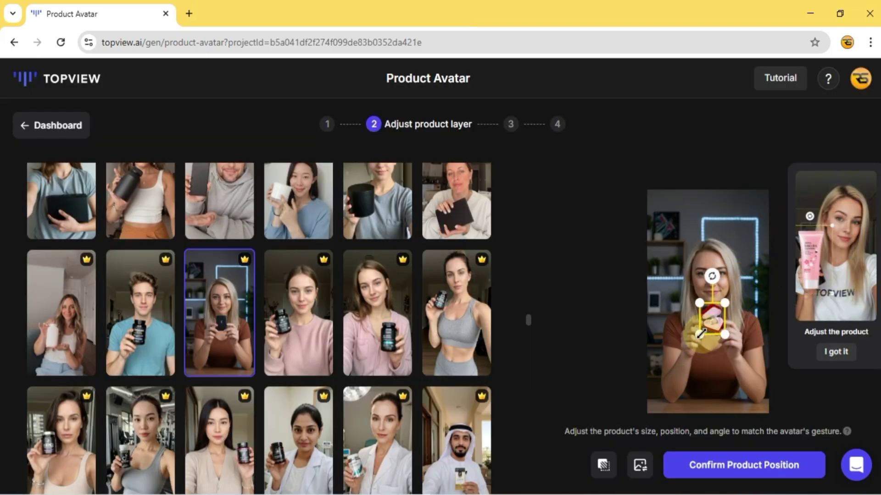
drag(700, 334, 695, 339)
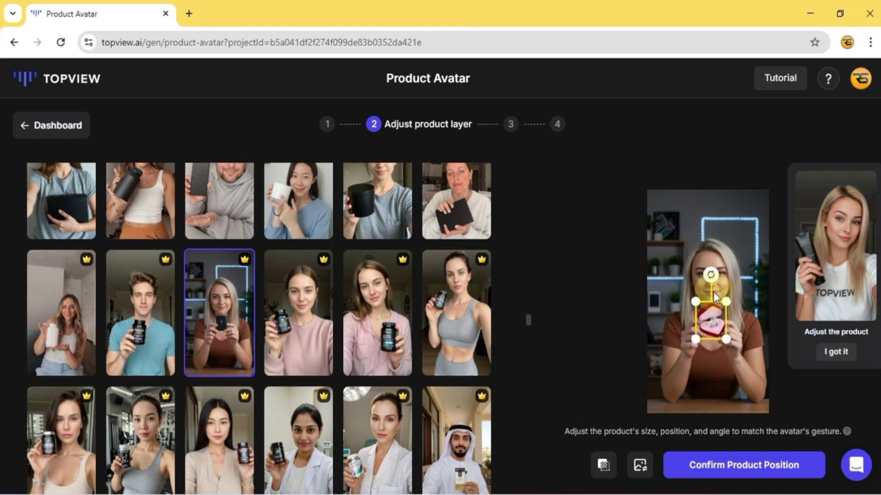
mouse_move(710, 275)
mouse_down()
mouse_move(690, 280)
mouse_move(727, 278)
mouse_move(715, 278)
mouse_up()
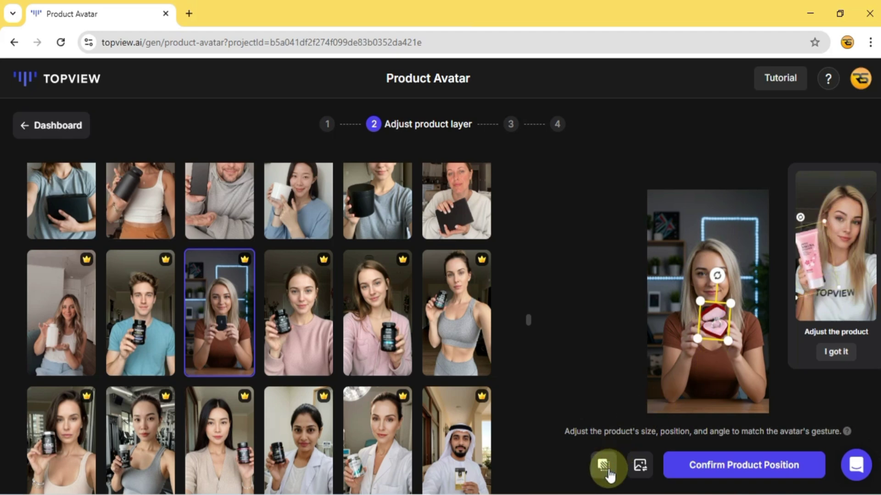
In manual masking, keep the mask colour black and erase the entire mask from the ring image
click(607, 465)
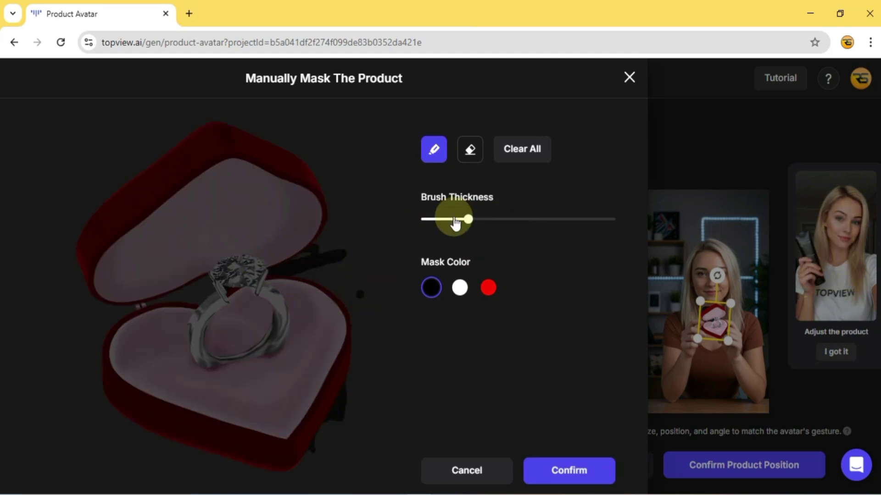
click(459, 287)
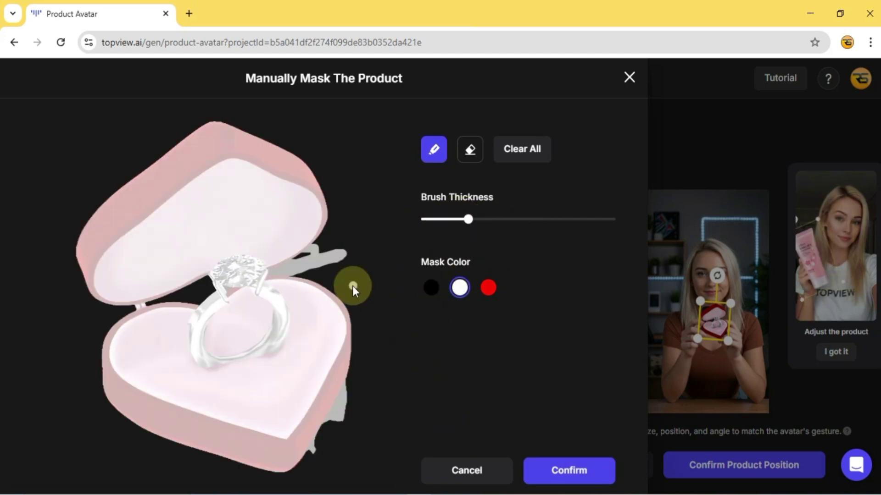
click(431, 289)
click(470, 149)
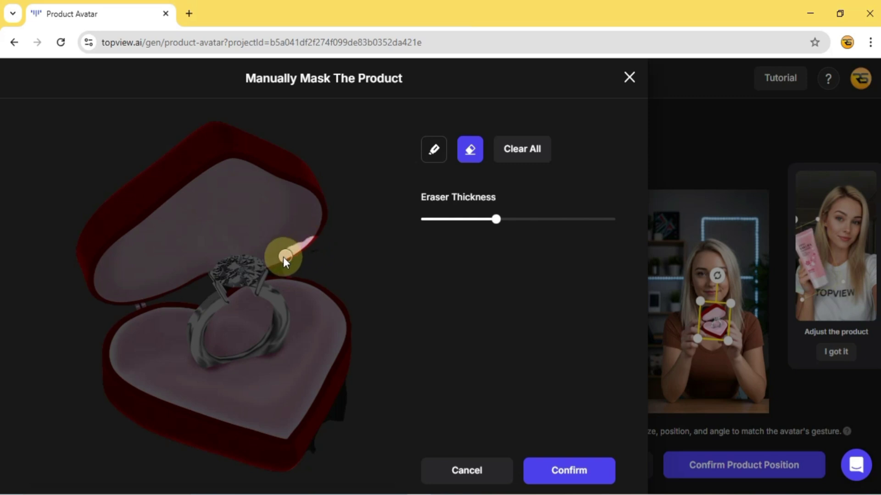
click(519, 150)
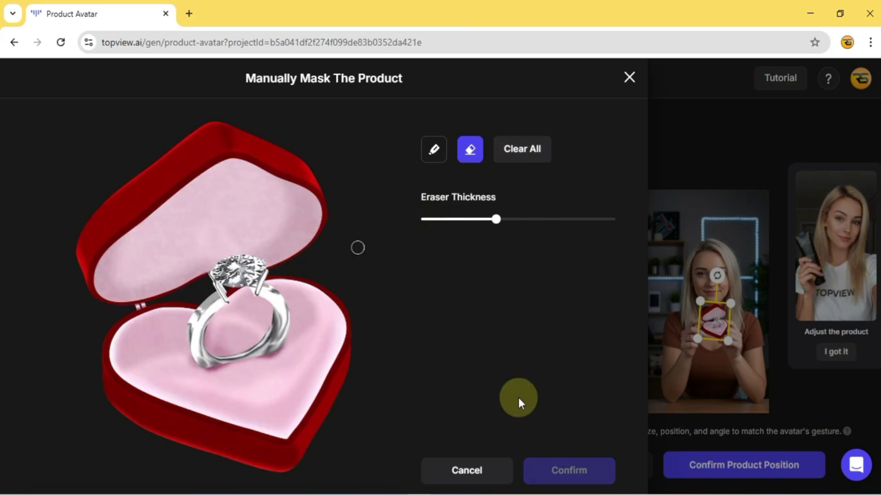
Close manual masking and cancel the product image picker, leaving the ring box unchanged
click(502, 474)
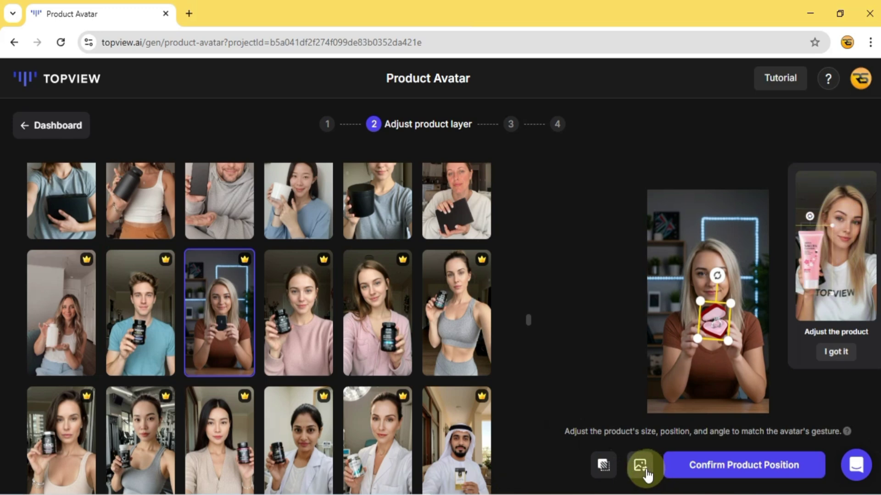
click(641, 466)
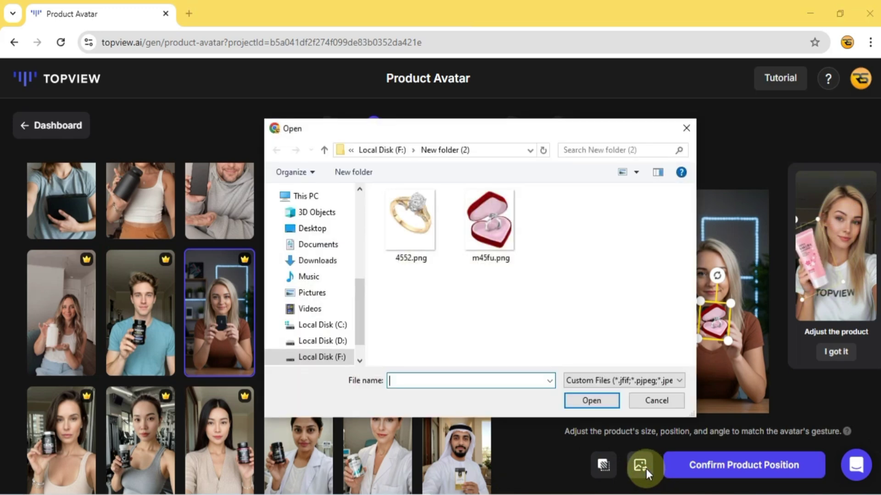
click(654, 400)
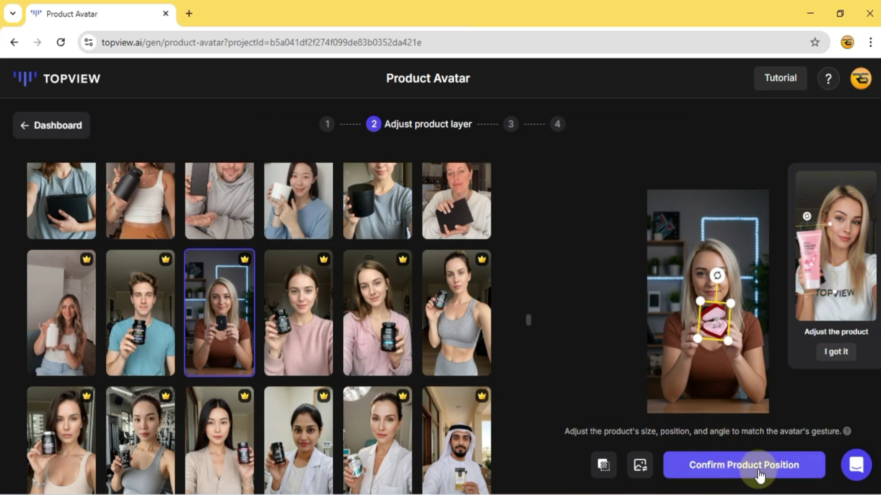
Confirm the ring-box placement and preview each of the three merged images enlarged
click(758, 473)
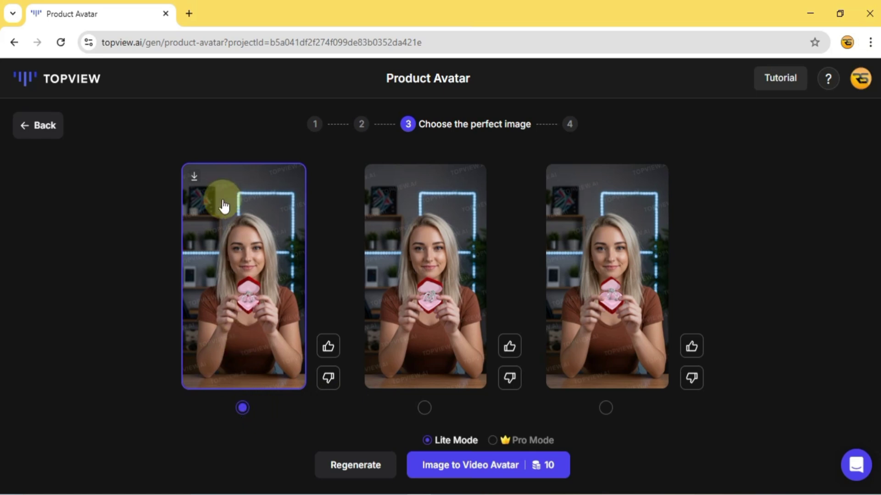
click(193, 178)
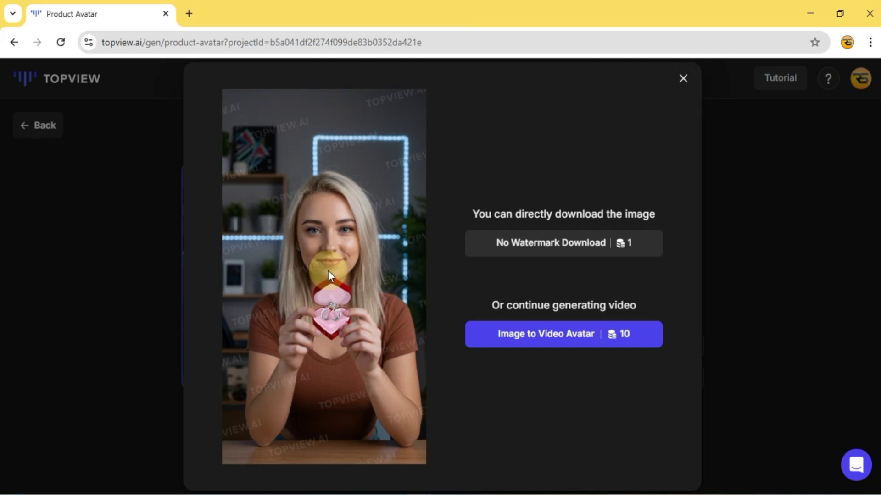
click(683, 79)
click(384, 196)
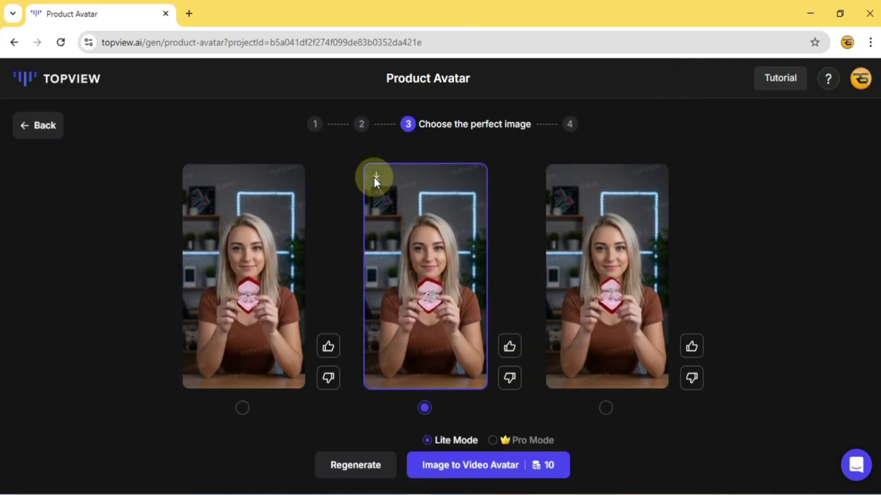
click(375, 177)
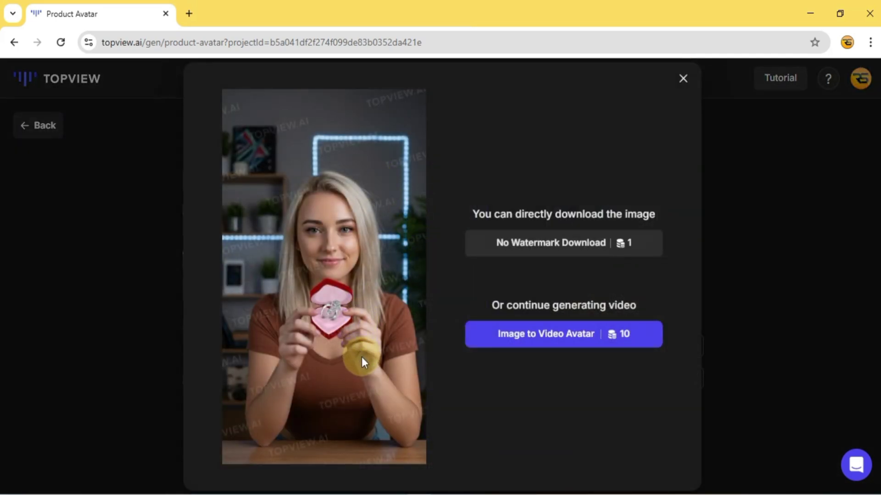
click(683, 79)
click(558, 179)
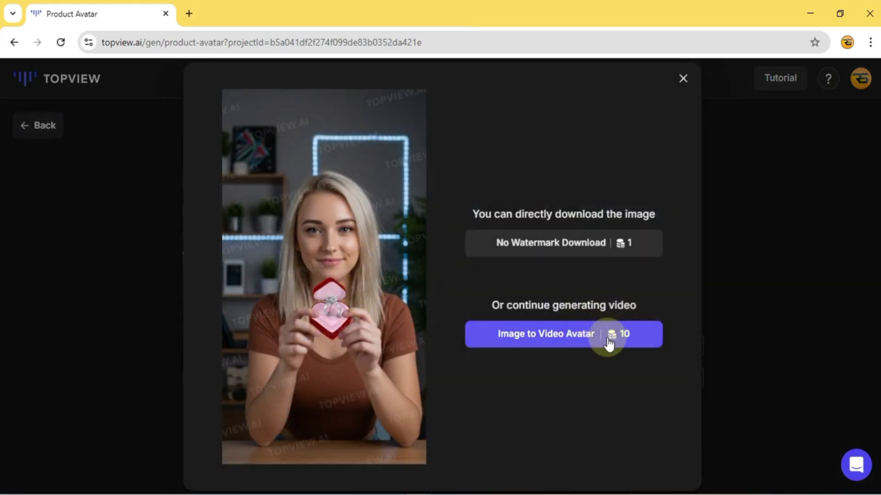
Animate the third ring-box image into a video avatar and play the result
click(565, 340)
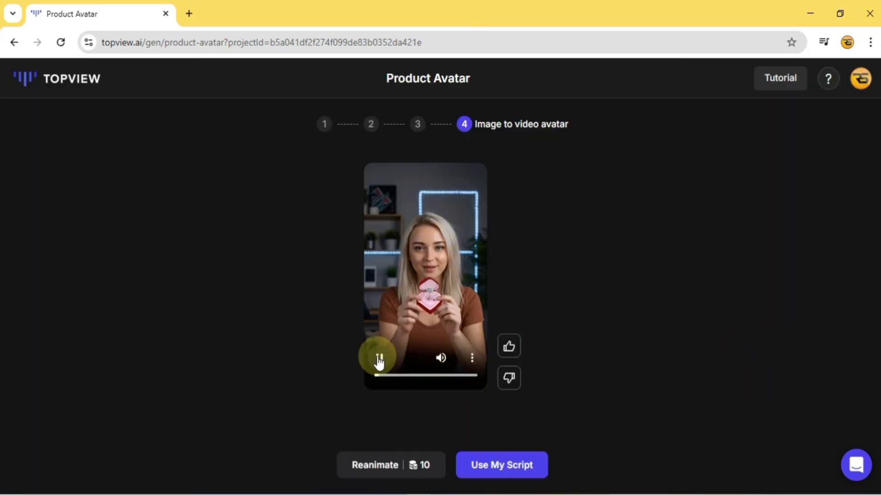
click(379, 357)
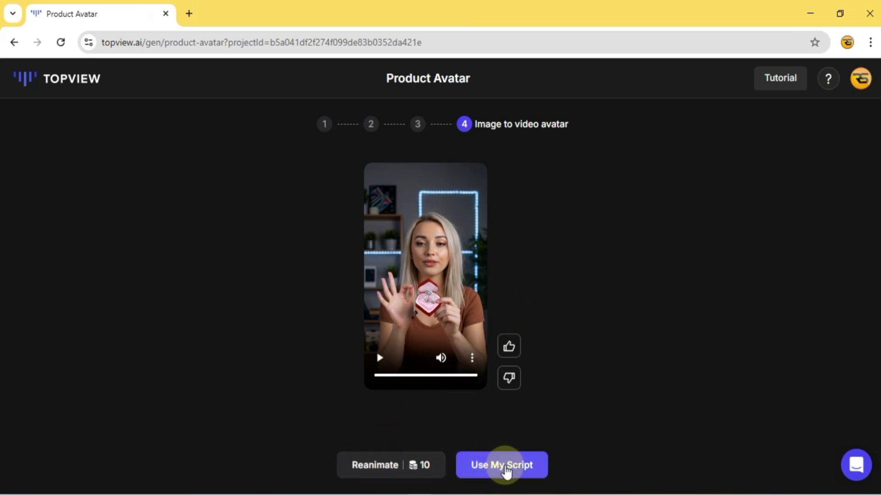
Choose Use My Script in Text to audio mode and enter the 224-character heart-shaped diamond ring script
click(505, 466)
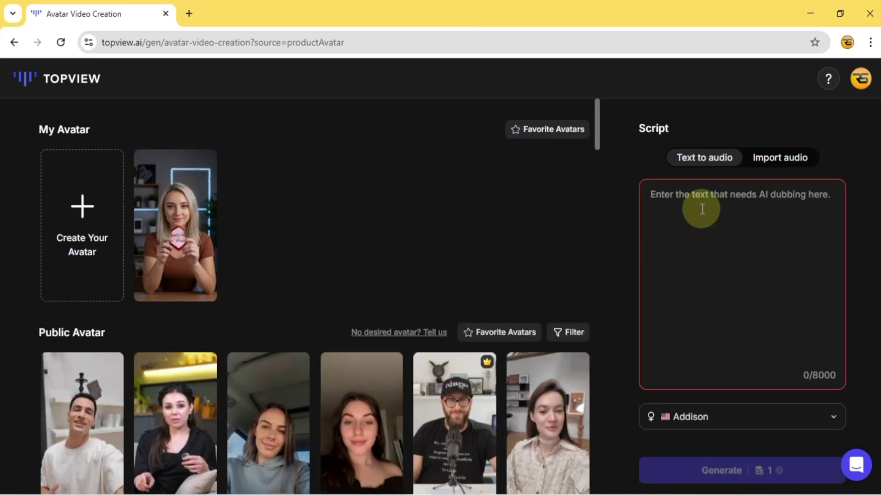
click(791, 160)
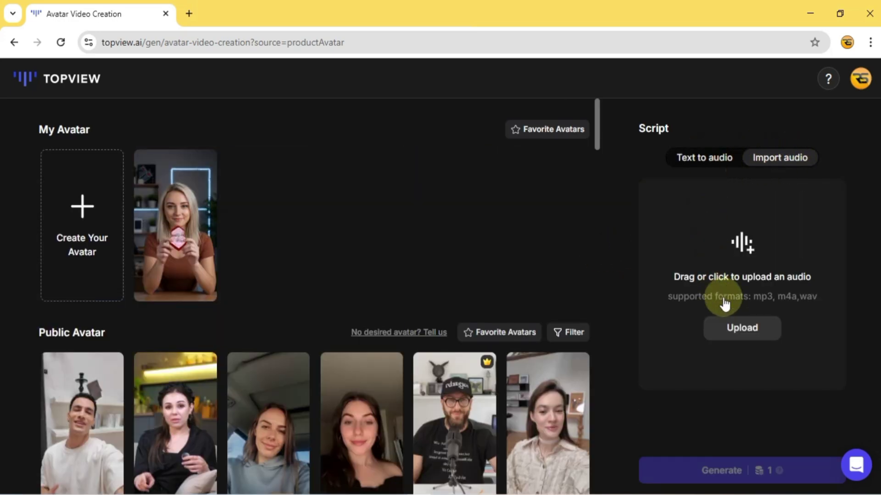
click(694, 165)
click(706, 217)
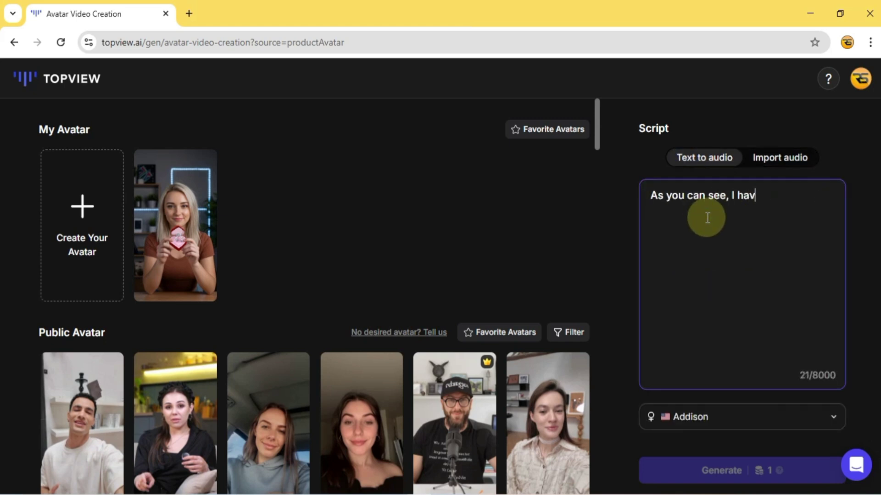
text(, held in both my hands. And all of this was created with the help )
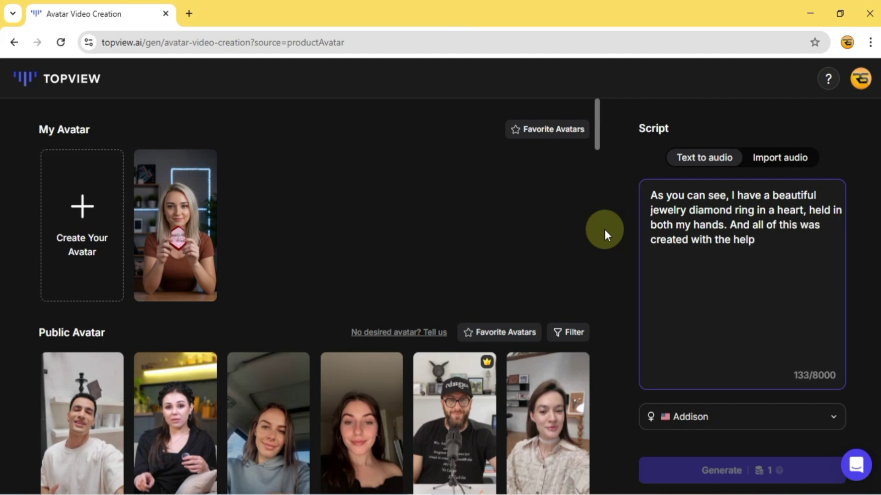
text(of Topview.ai! In this video, Salih Tutorials will teach you how to make this step-by-step.)
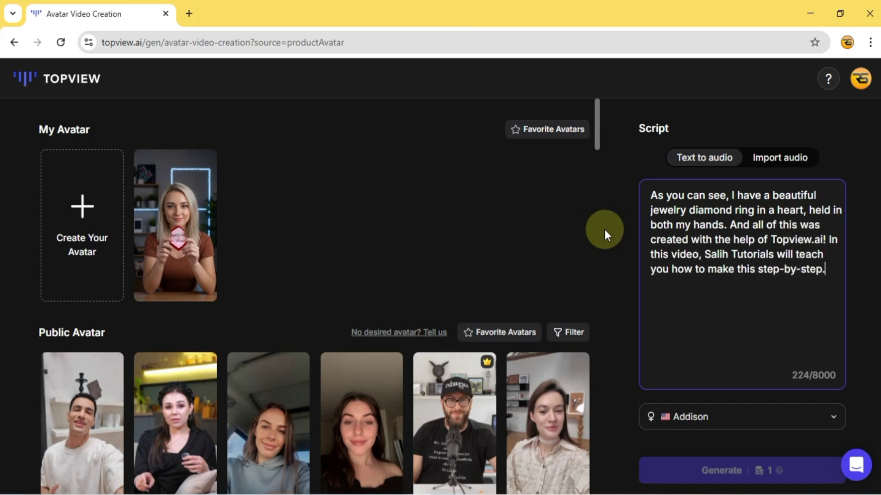
drag(832, 274, 811, 275)
Open the voice list, glance at custom voices, and filter Supported language to English
click(834, 417)
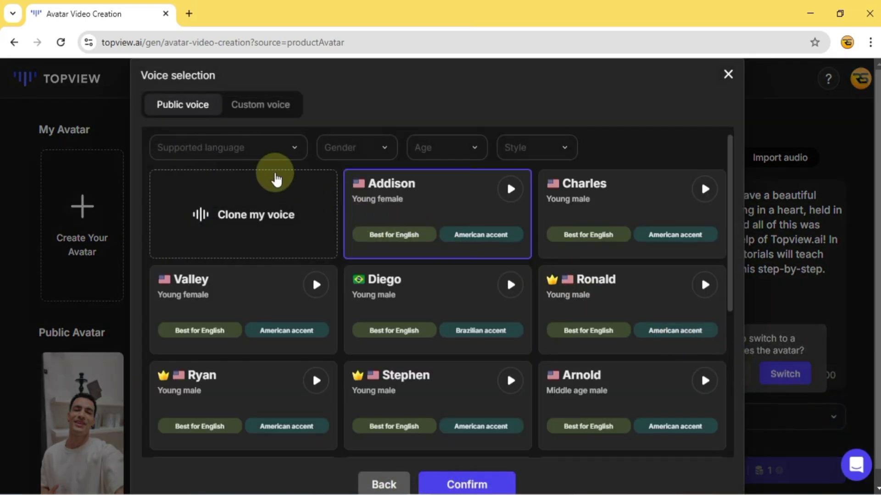
click(267, 110)
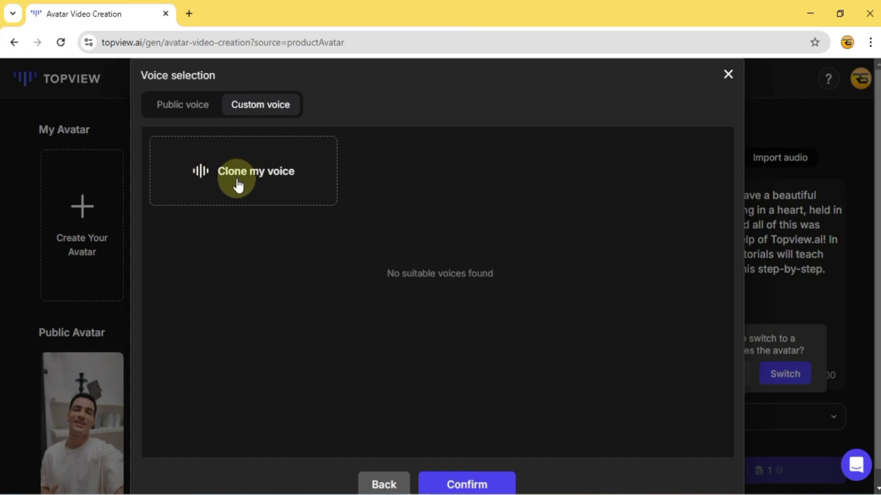
click(179, 108)
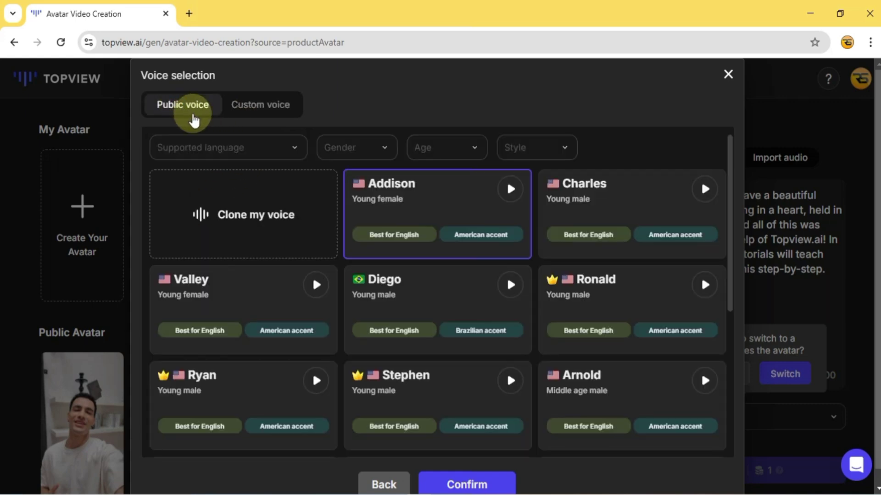
click(281, 148)
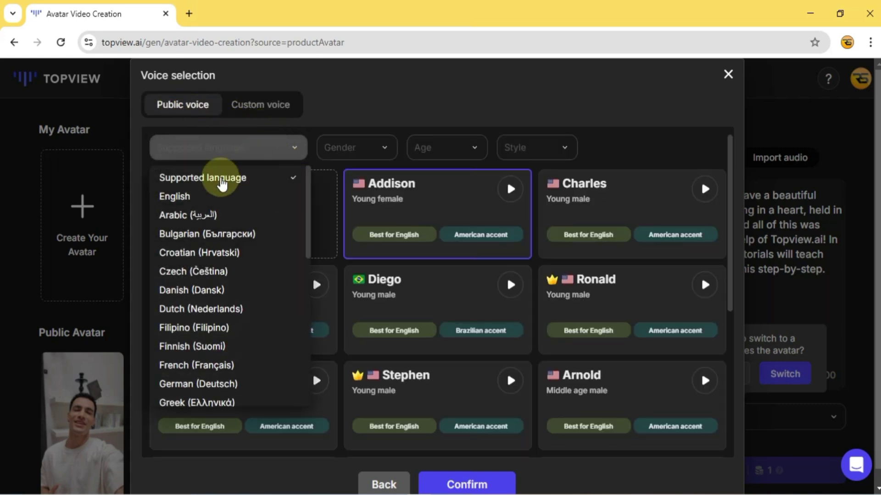
scroll(220, 343, down, 8)
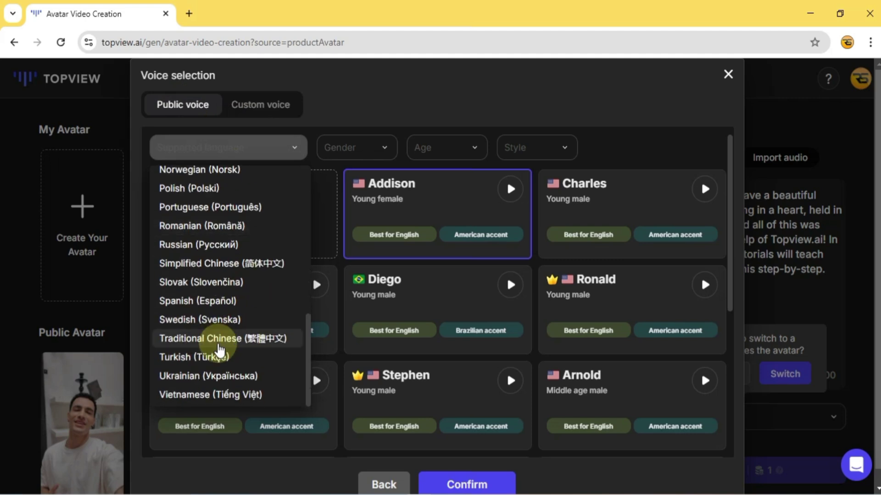
scroll(240, 362, up, 5)
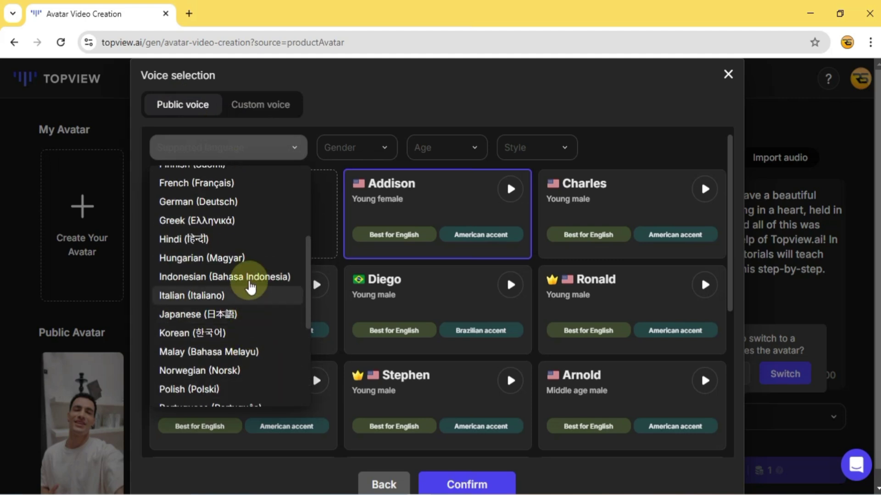
scroll(237, 215, up, 5)
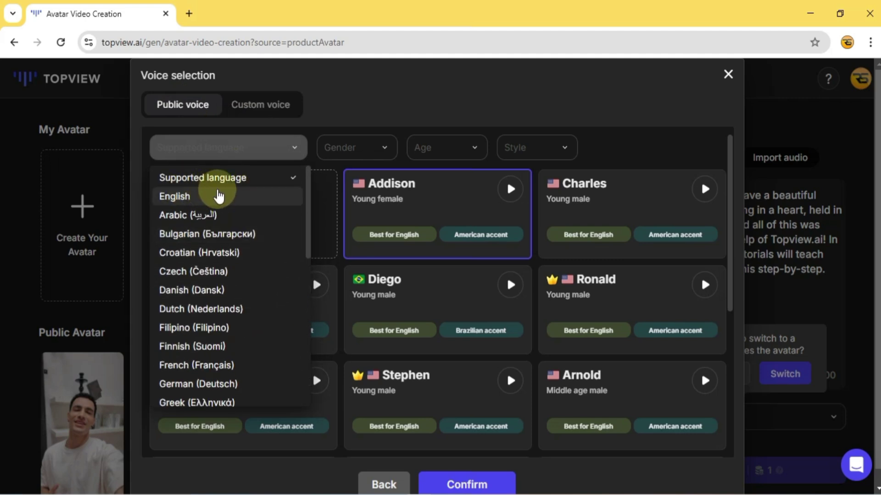
click(195, 198)
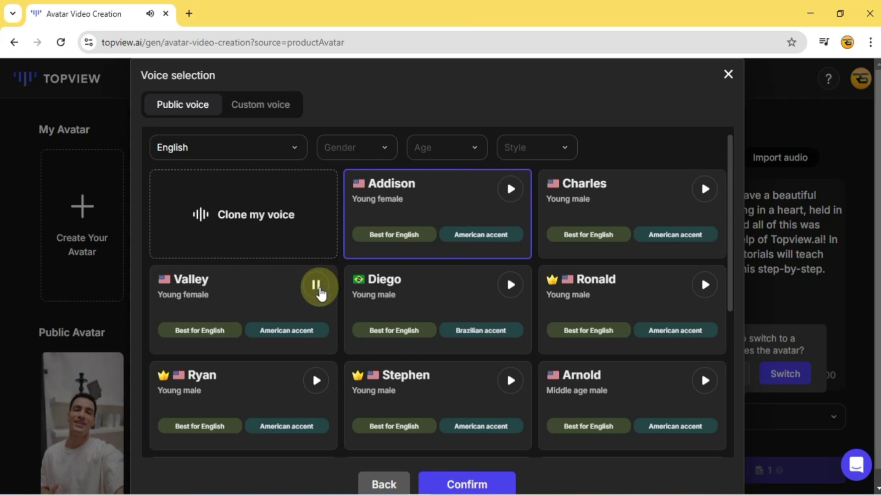
Preview and select the young female American voice Valley, then confirm it
scroll(429, 356, down, 2)
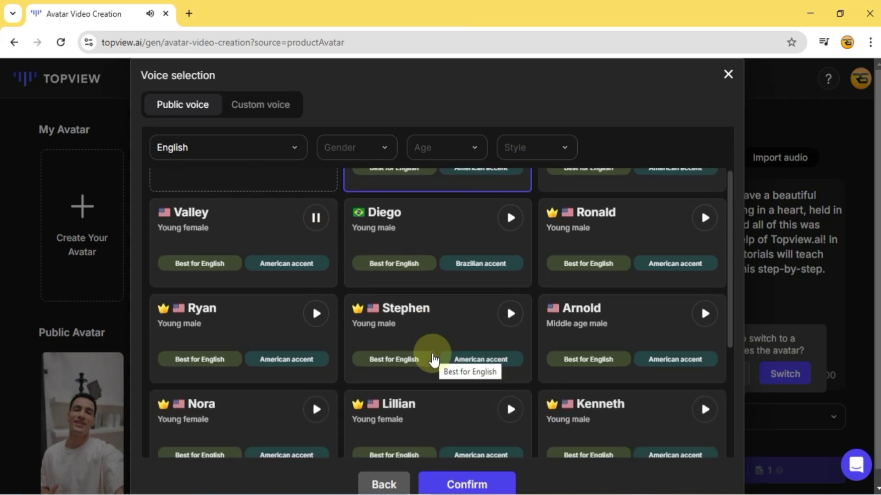
scroll(433, 360, up, 2)
click(314, 288)
click(241, 309)
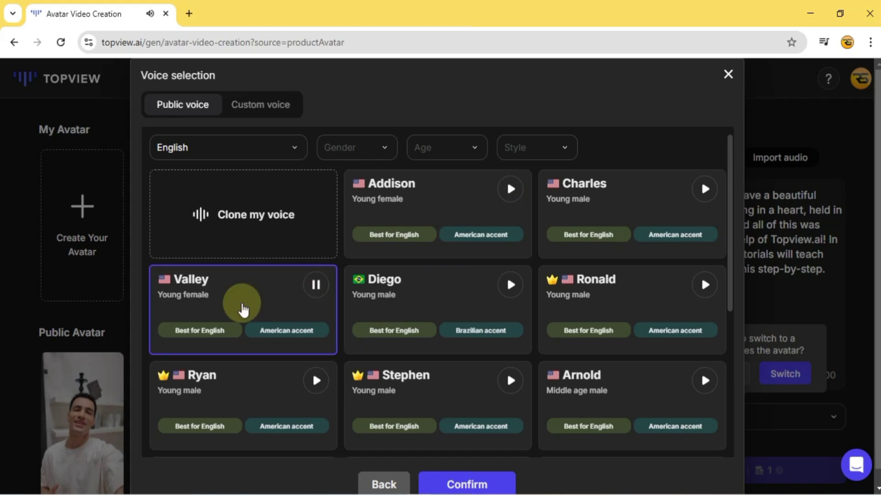
click(485, 488)
Generate the avatar video and export it under the file name 'My product'
scroll(532, 258, down, 8)
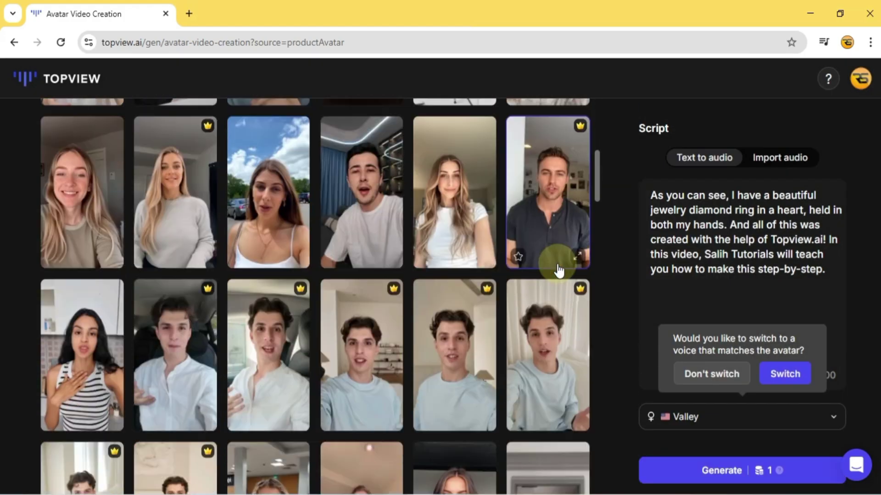
scroll(558, 275, up, 6)
scroll(550, 274, up, 2)
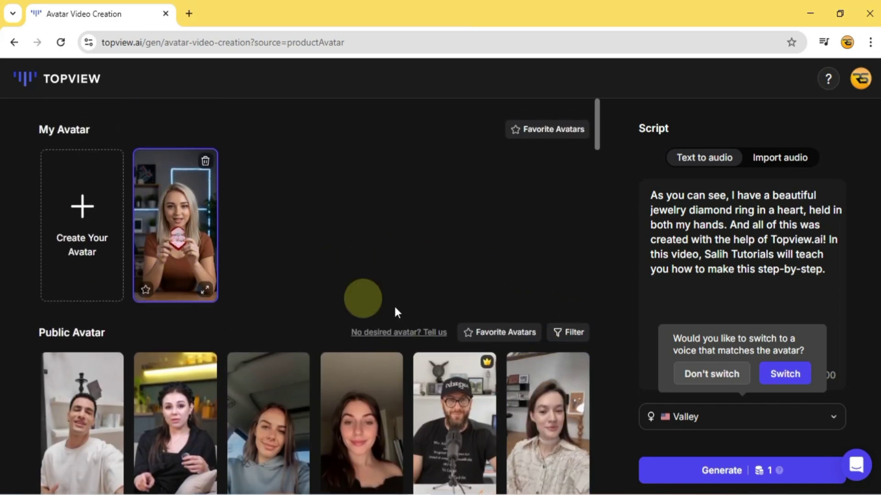
click(744, 470)
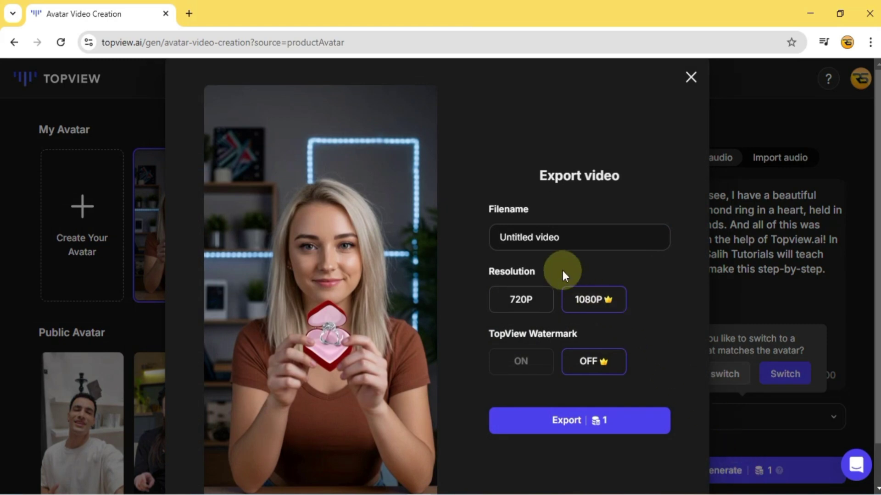
click(591, 238)
text(M)
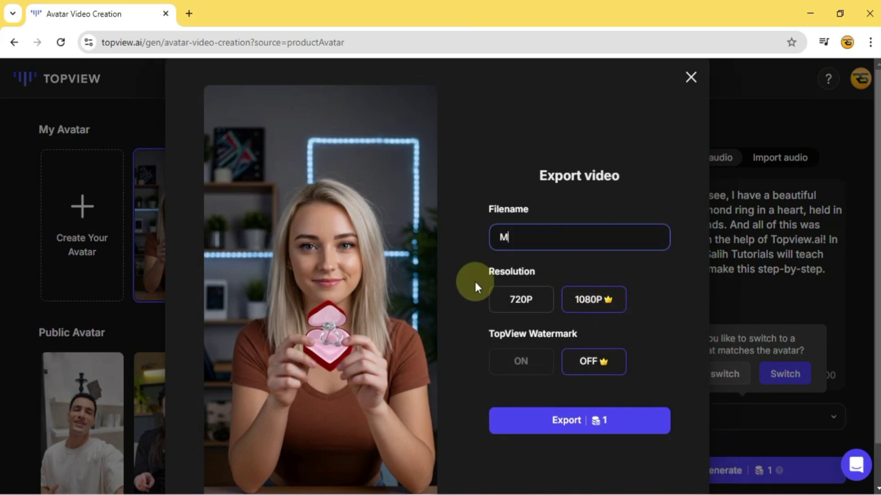
text(y product)
click(609, 312)
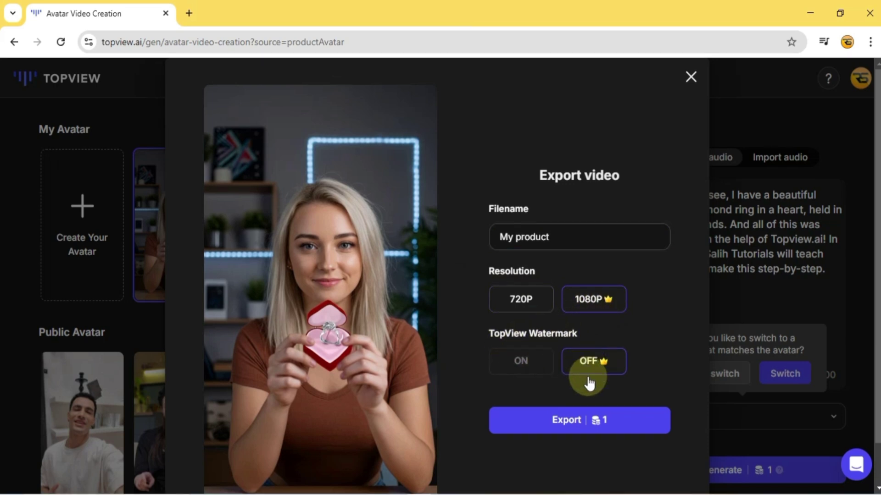
click(557, 423)
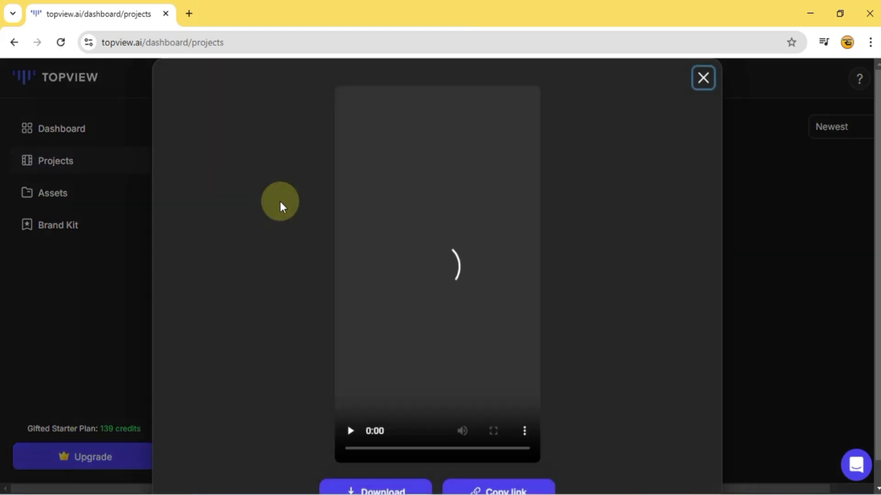
Play the exported preview, download and save My product.mp4, then close the preview
click(350, 433)
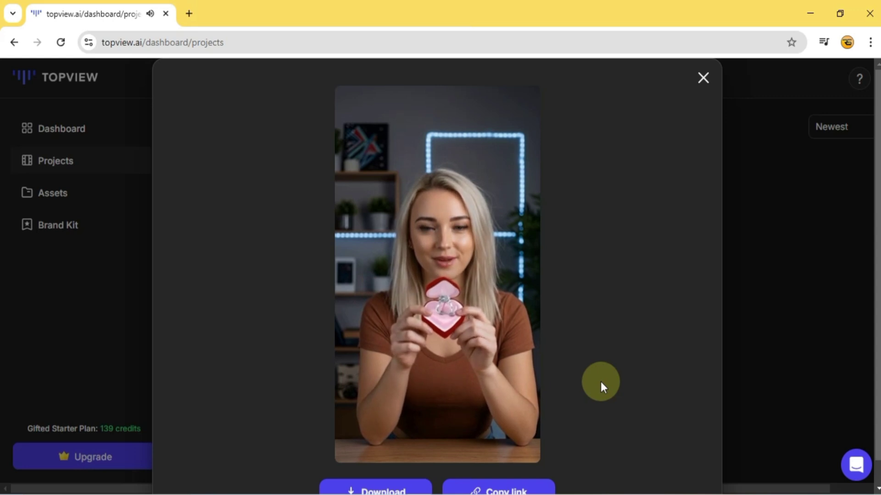
scroll(601, 382, down, 1)
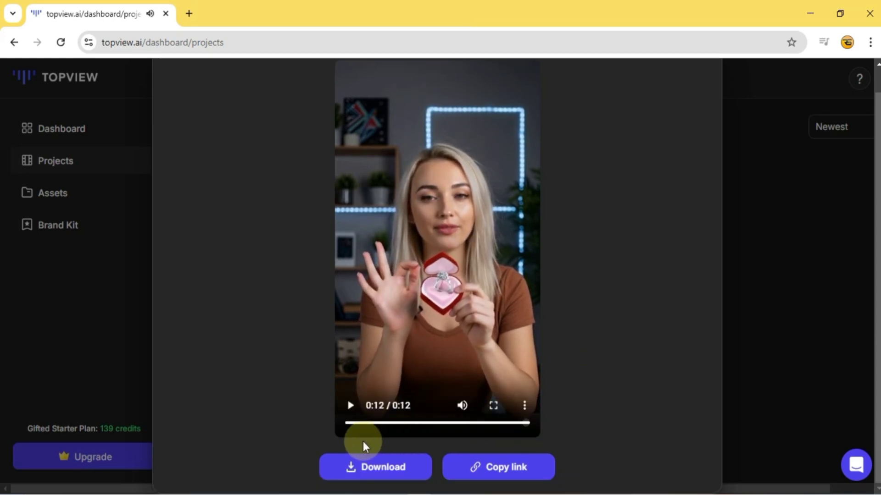
click(375, 472)
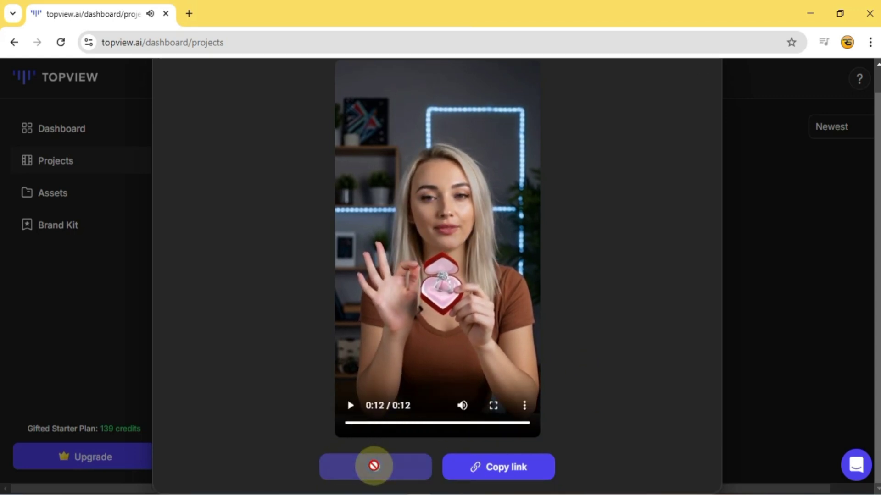
click(593, 401)
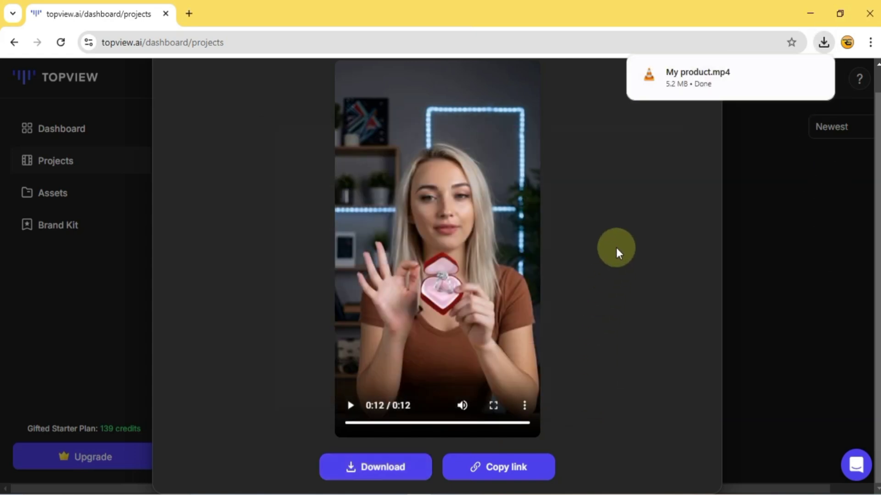
click(751, 253)
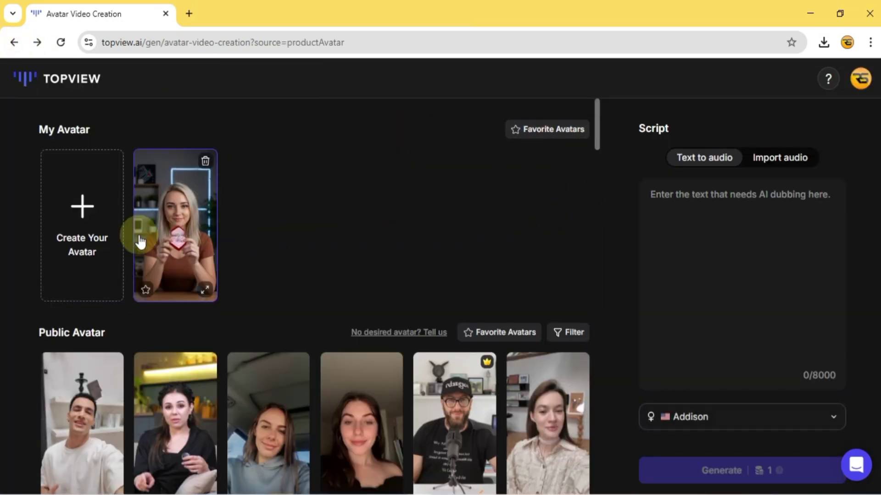
Start a custom avatar named New avatar and upload the heart-balloon mp4 clip
click(85, 229)
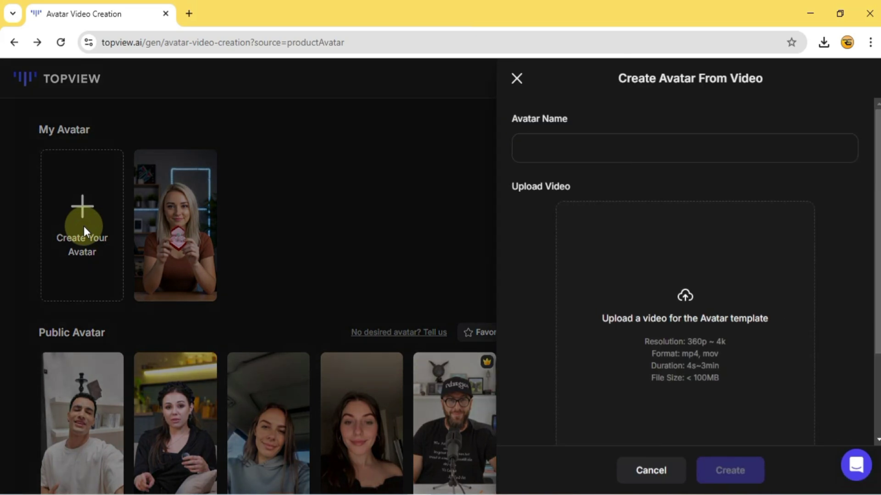
scroll(694, 341, down, 3)
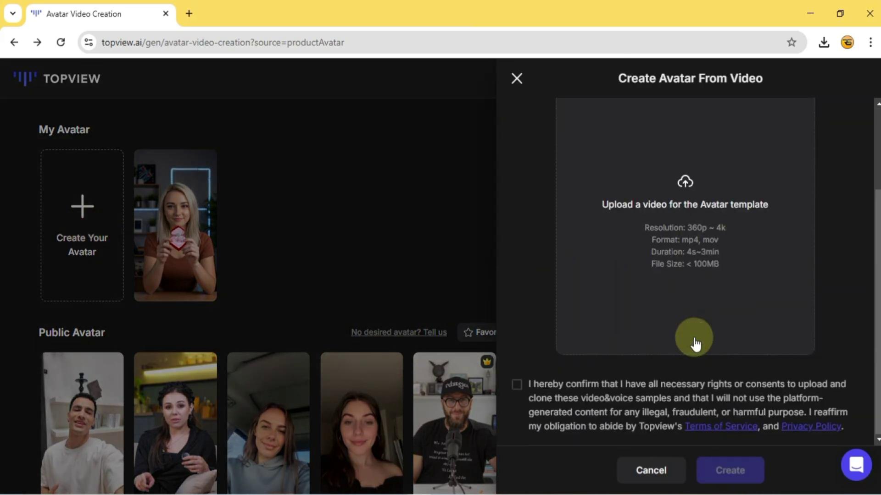
scroll(693, 342, up, 3)
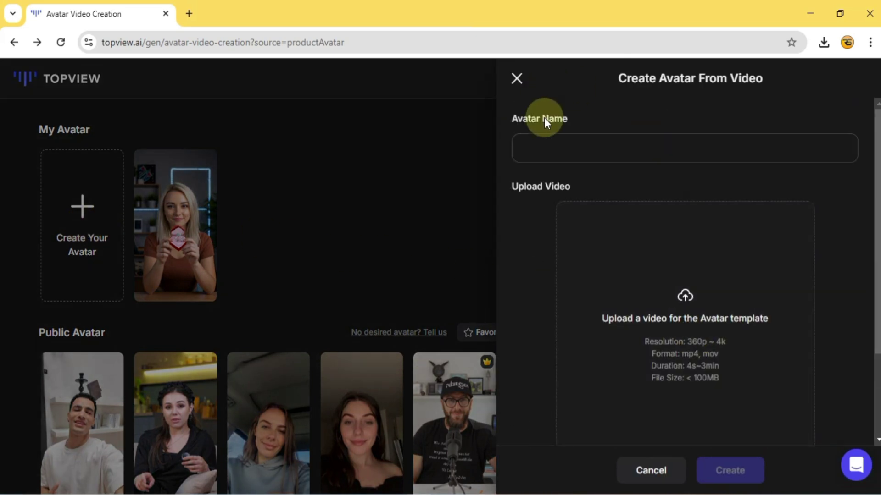
click(563, 146)
text(New avatar)
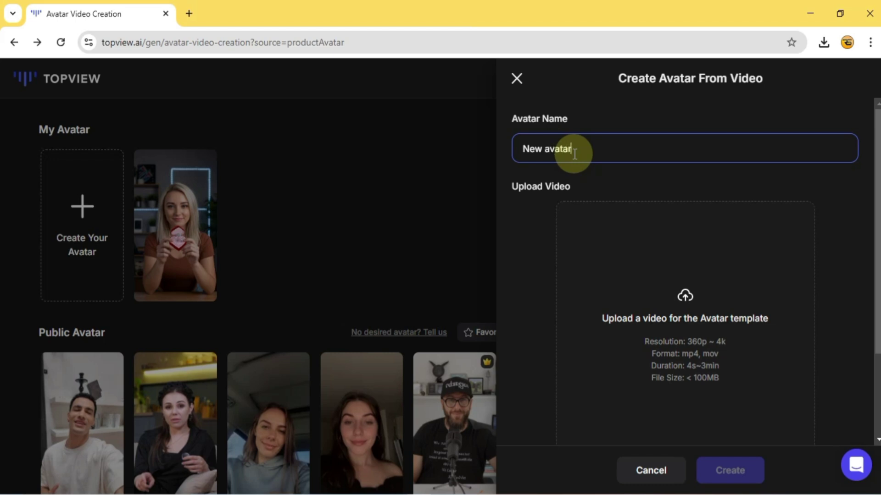
scroll(688, 298, down, 2)
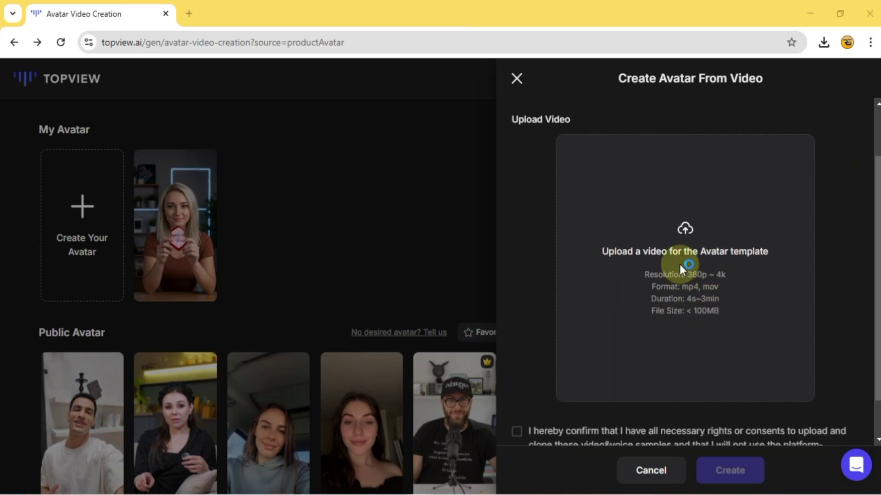
click(678, 265)
click(562, 243)
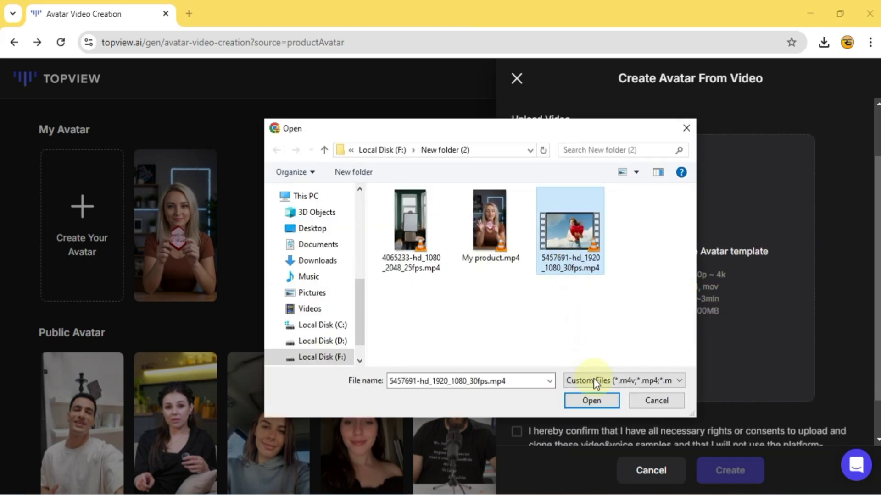
click(593, 401)
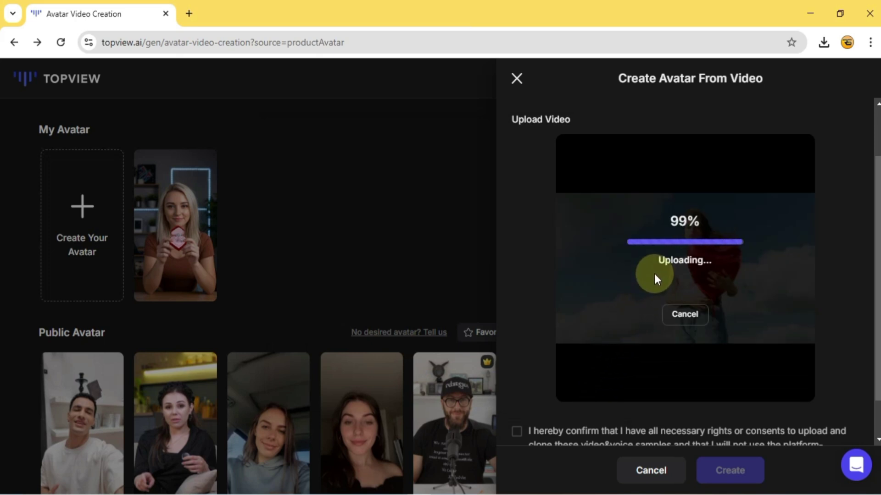
Preview the clip, leave voice cloning off, confirm consent, and create the avatar
click(570, 370)
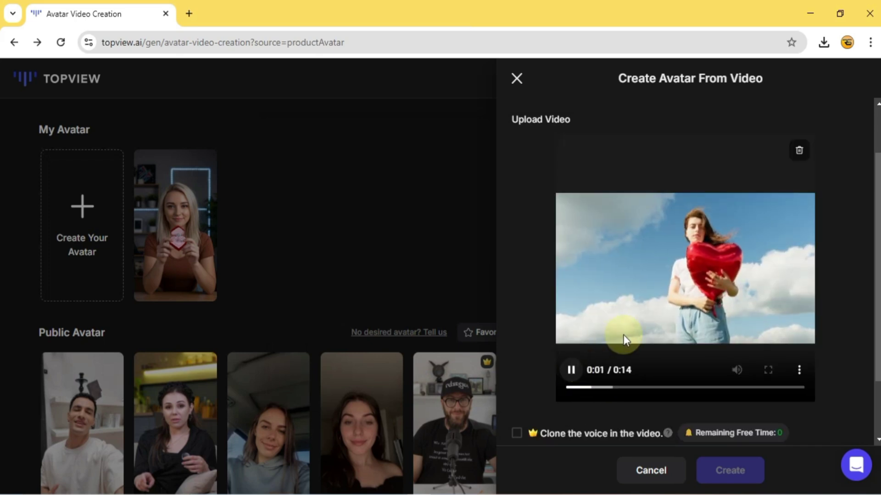
click(570, 371)
scroll(551, 367, down, 2)
click(516, 355)
click(516, 356)
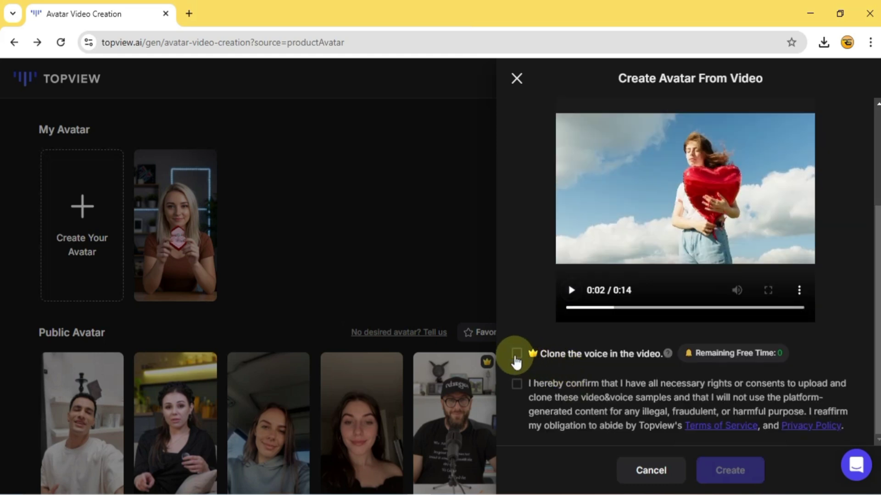
click(518, 386)
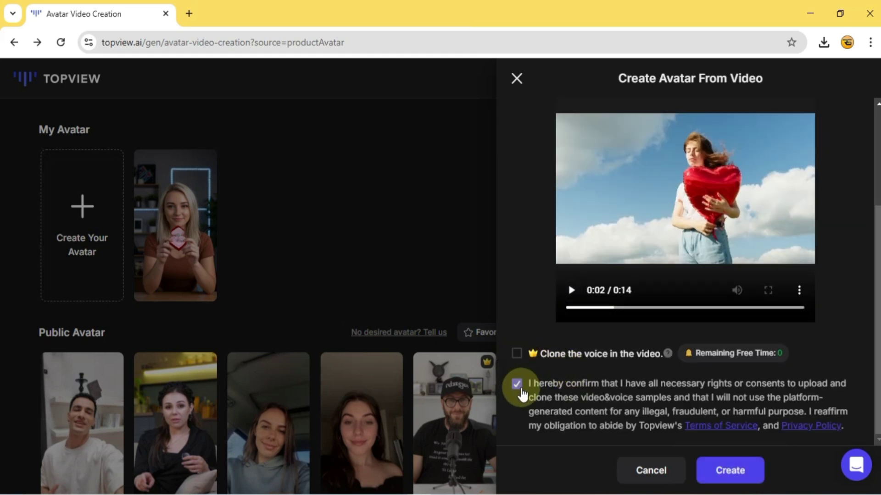
click(737, 471)
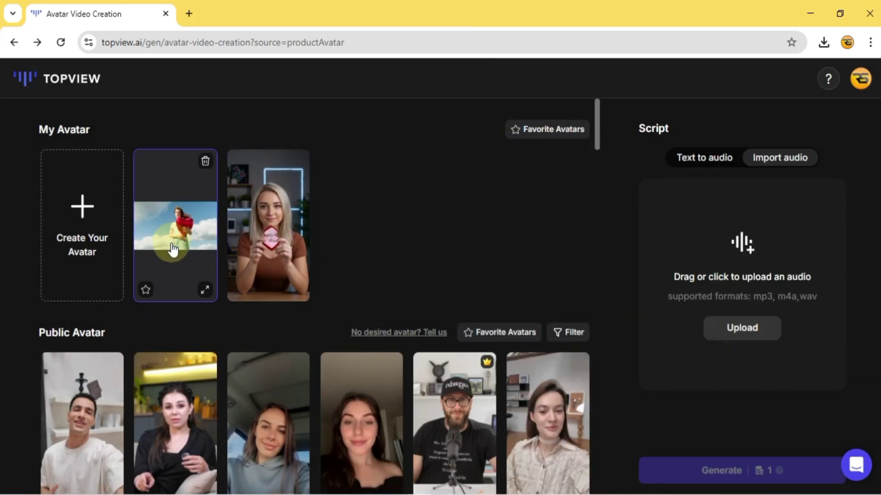
Select the new heart-balloon avatar and set the script source to Import audio
click(172, 250)
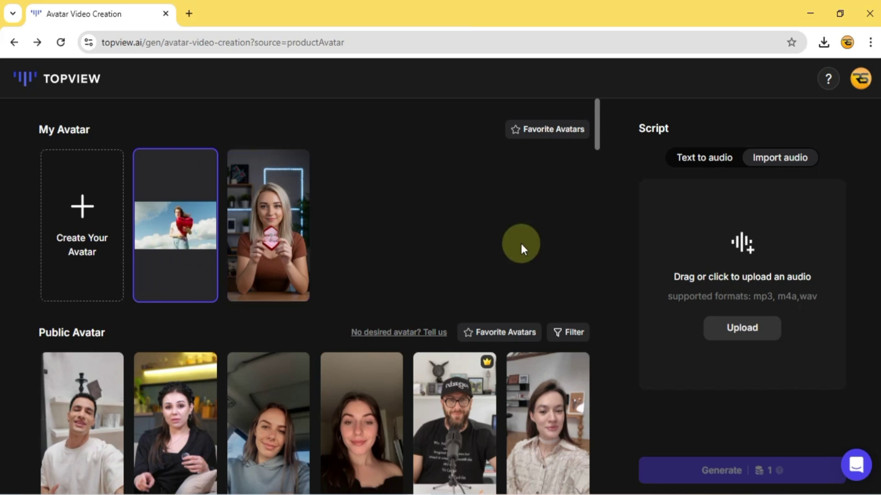
click(708, 168)
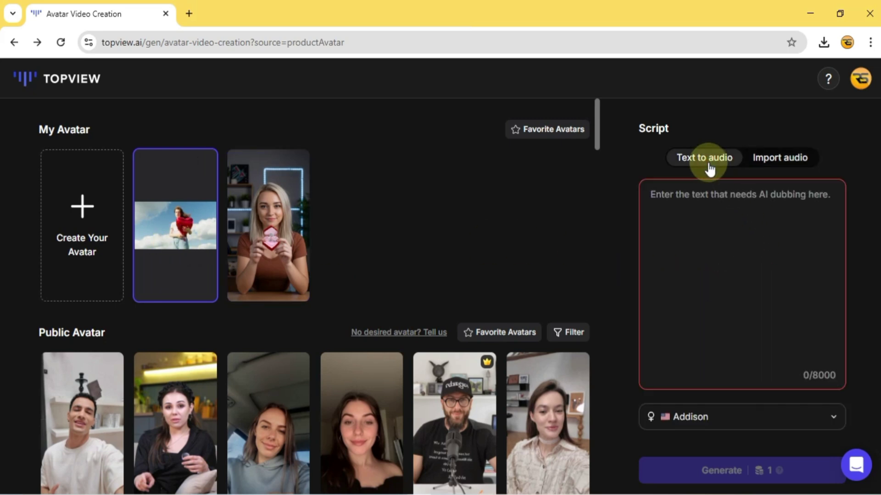
click(788, 170)
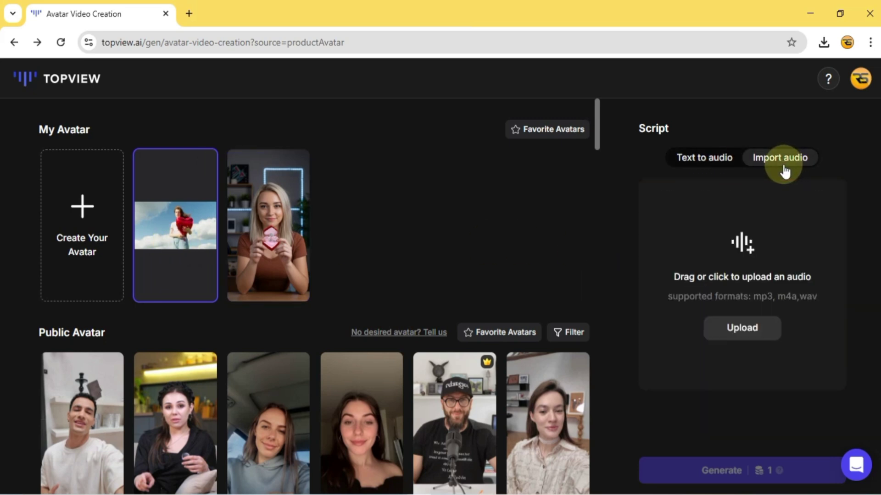
Upload audio.mp3 (21.8 s) as the script's imported audio
click(750, 332)
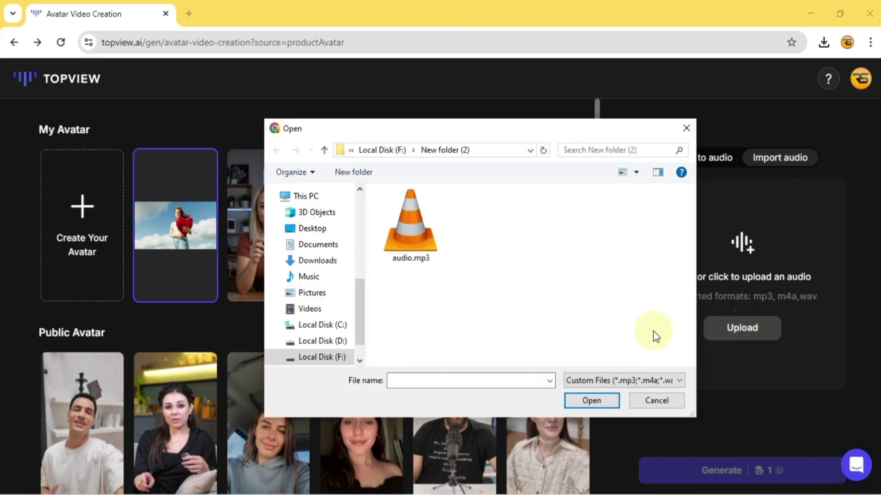
click(434, 259)
click(605, 402)
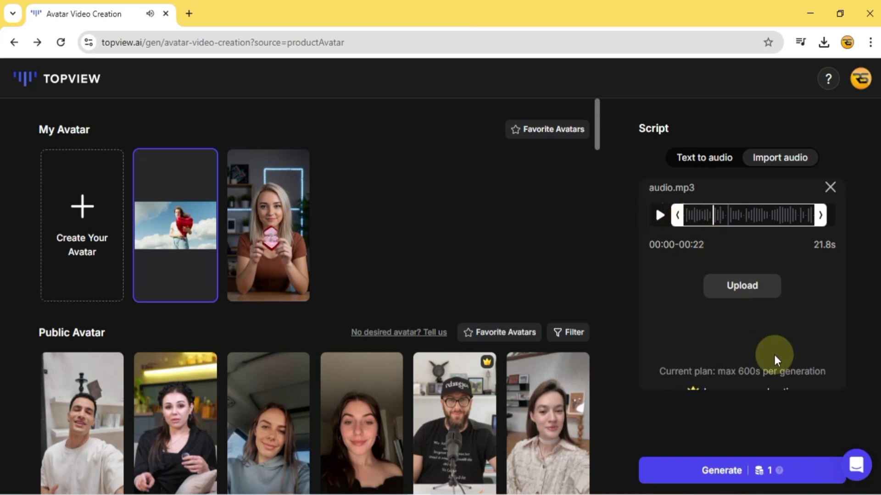
Generate the heart-balloon video and export it as 'new video' with the watermark off
click(721, 473)
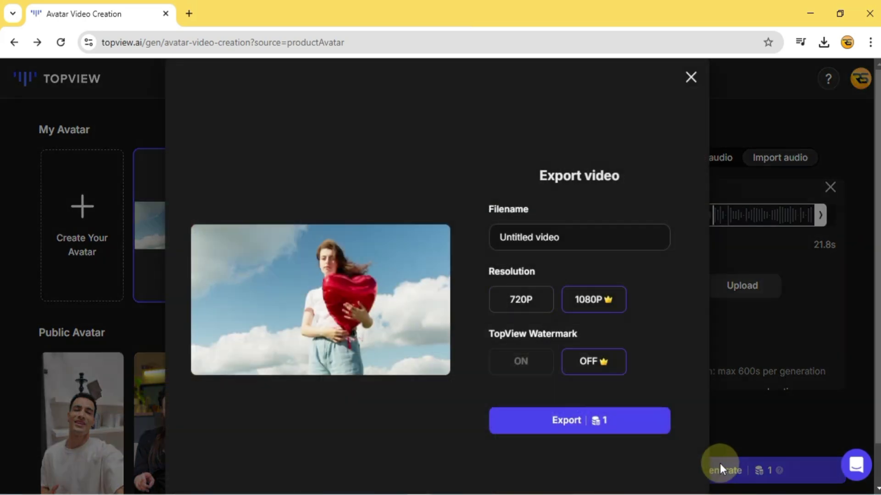
drag(596, 237, 474, 242)
text(new video)
click(592, 362)
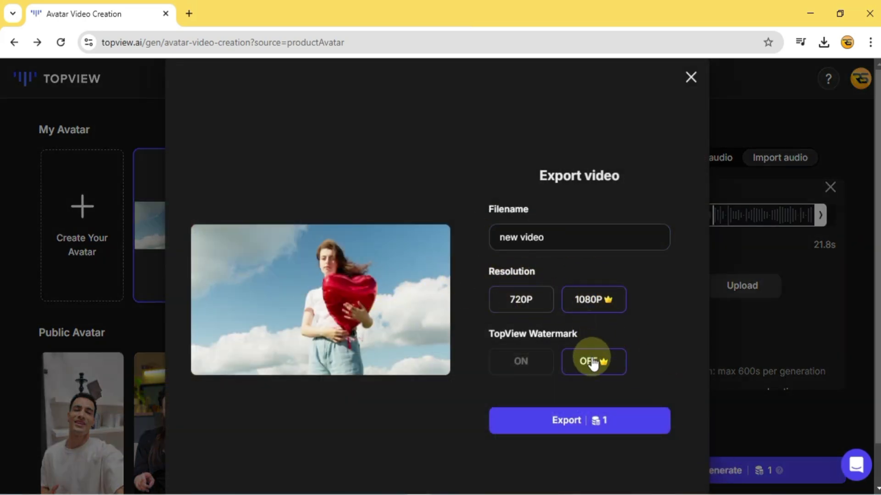
click(560, 420)
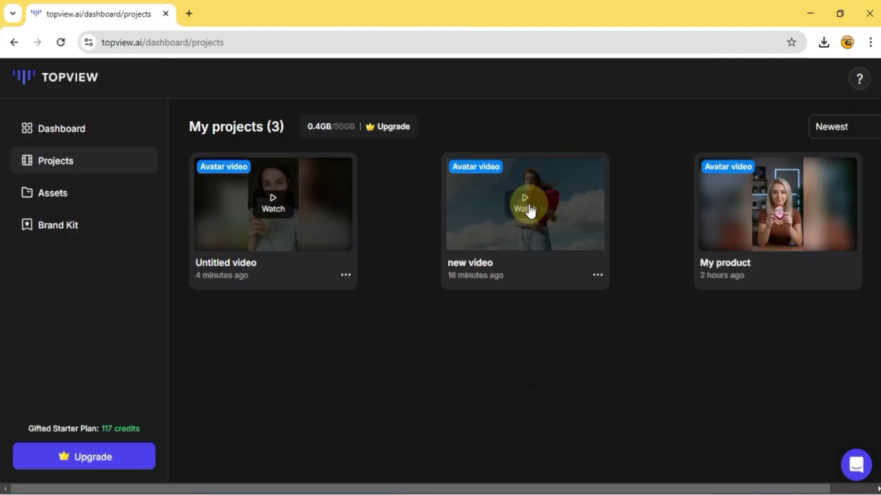
Open the exported 'new video' and play it, pausing at 0:11
click(528, 207)
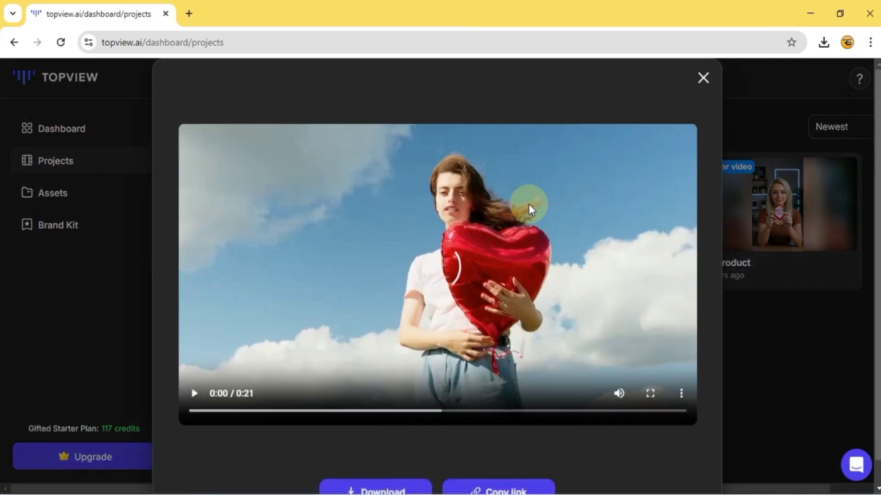
click(194, 394)
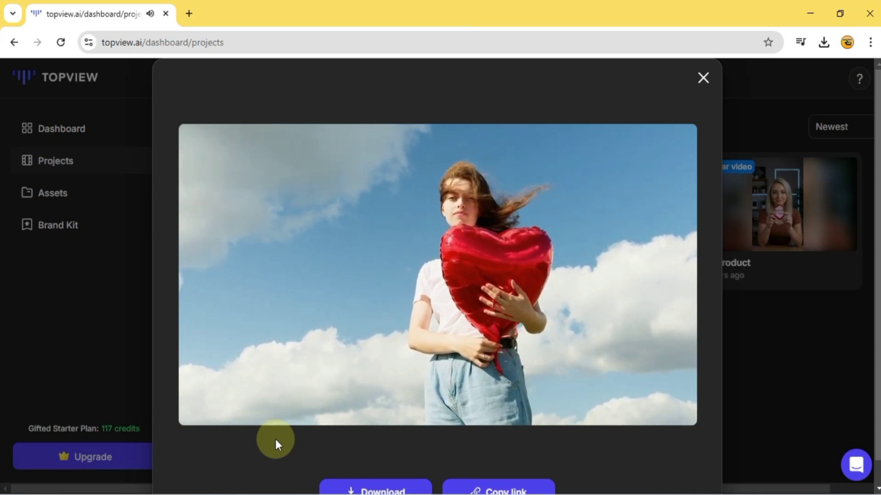
click(280, 423)
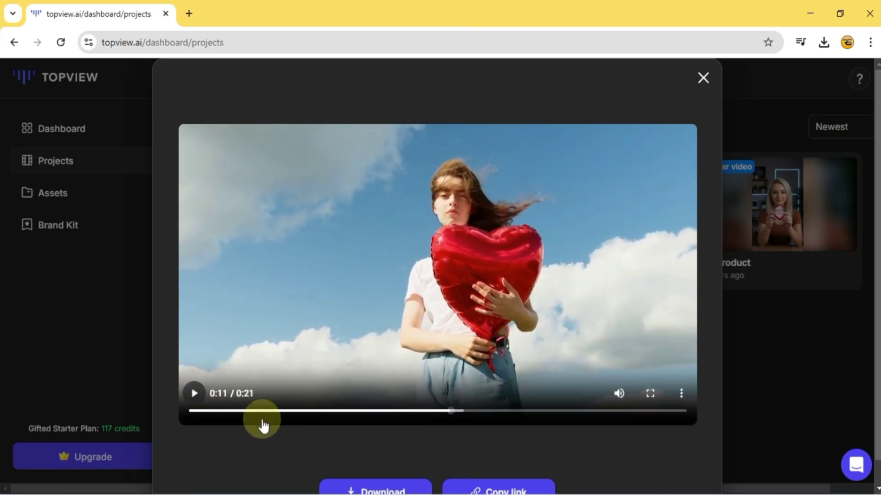
Download the exported video and save it into New folder (2) on drive F
scroll(439, 448, down, 1)
click(374, 466)
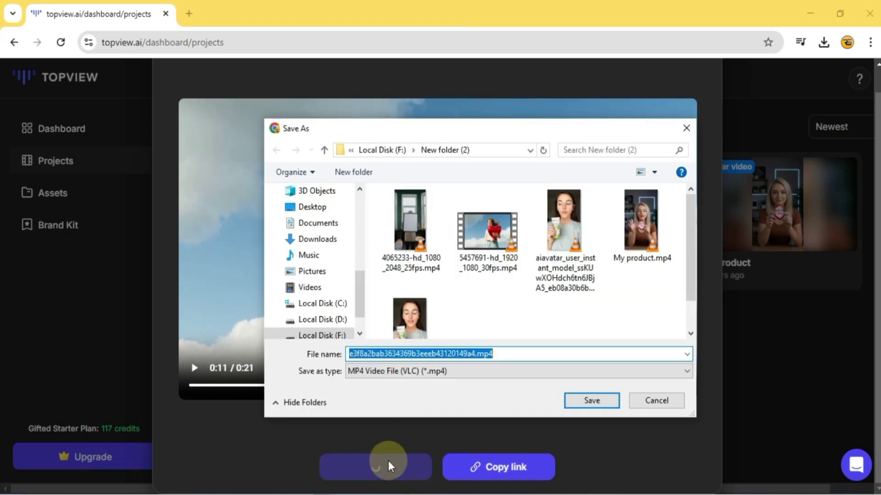
click(606, 401)
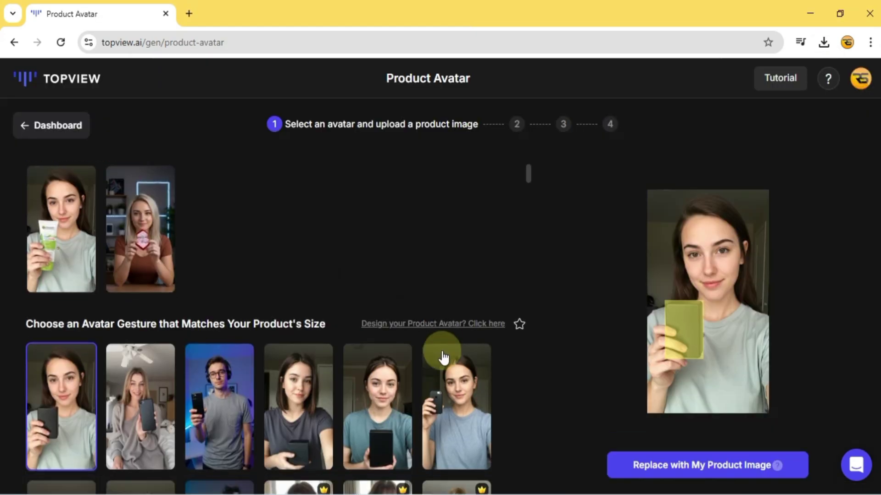
click(441, 360)
Choose the bearded man in glasses and a denim shirt holding a tumbler as the product avatar
scroll(441, 357, down, 10)
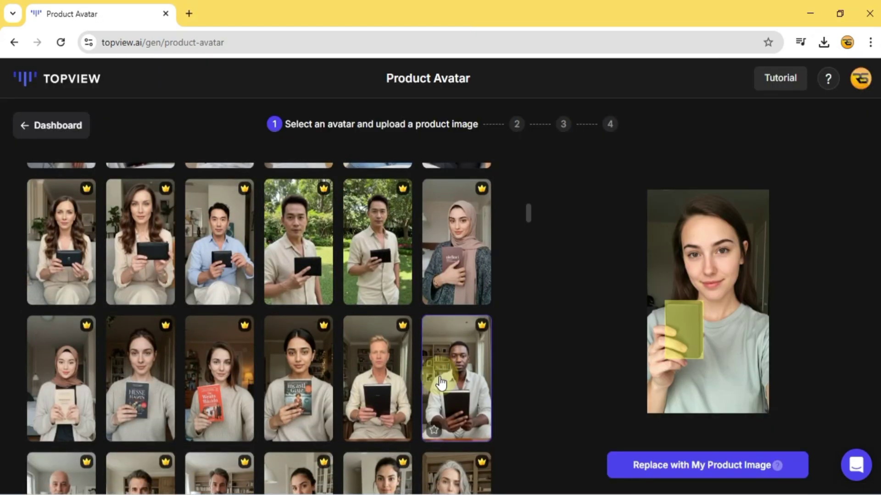
scroll(441, 383, down, 5)
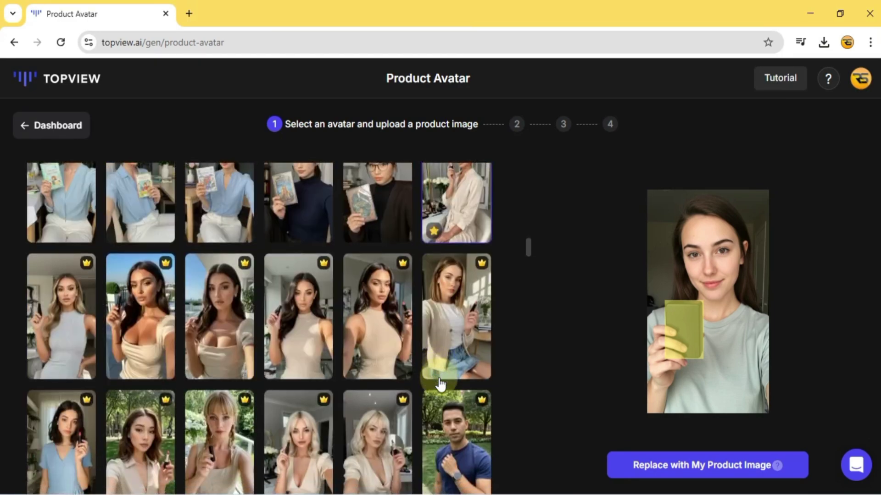
scroll(440, 383, down, 10)
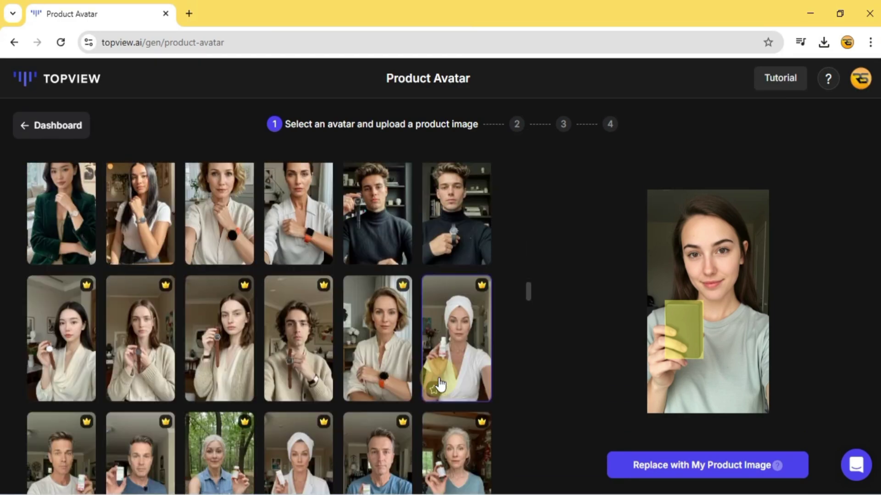
scroll(441, 383, down, 10)
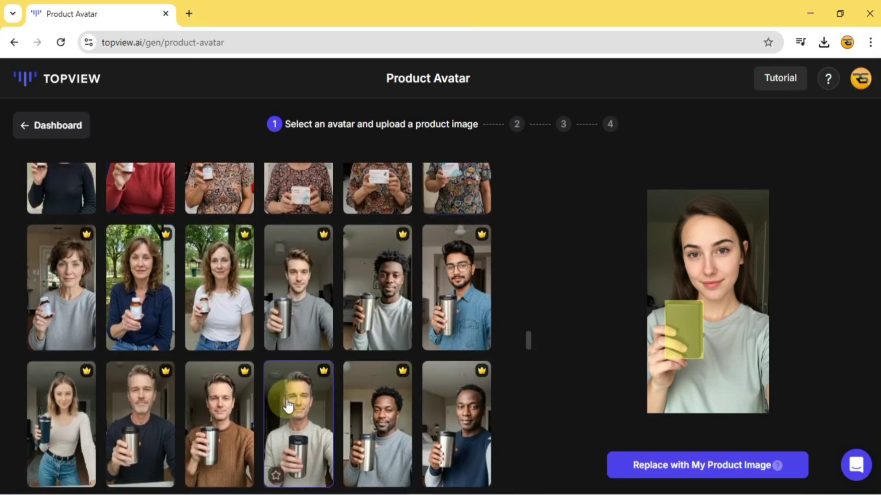
scroll(452, 258, up, 1)
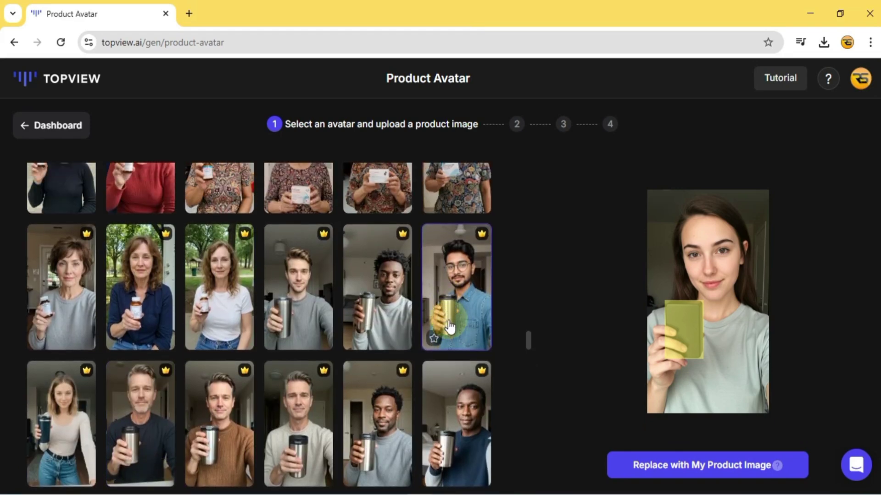
click(449, 325)
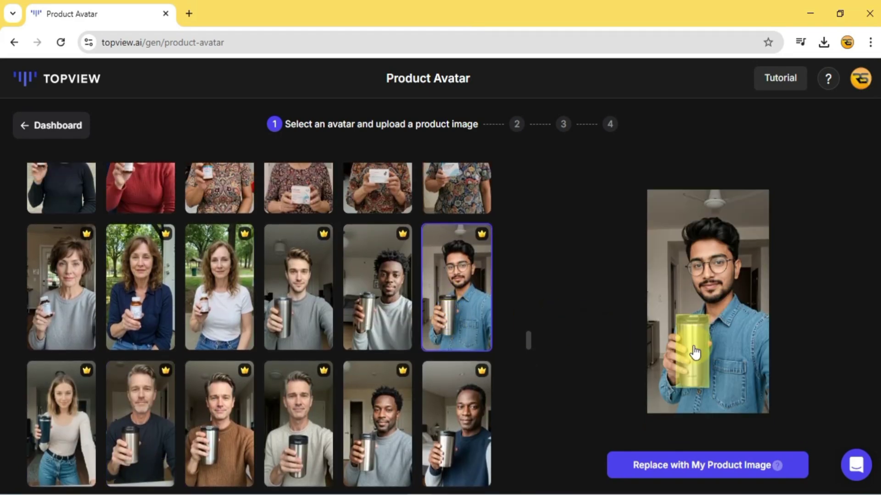
Replace the sample product with energy drink.png, resize the can to his hand, and confirm placement
click(695, 352)
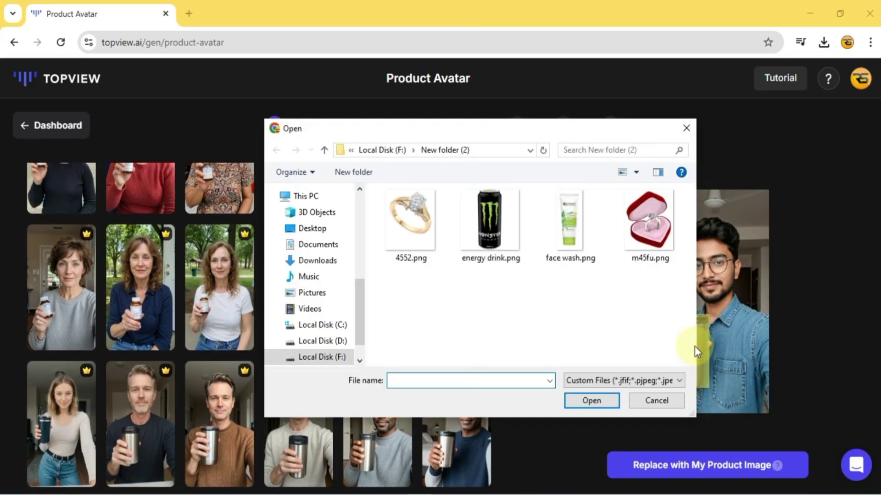
click(491, 247)
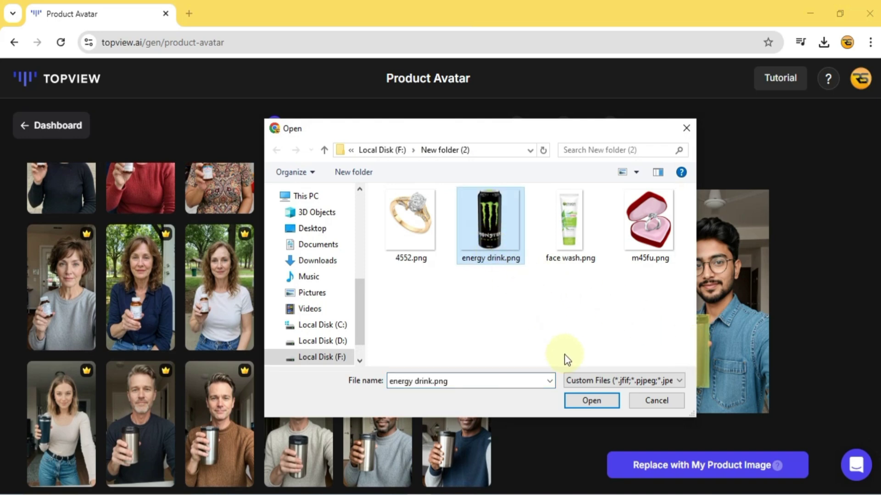
click(590, 401)
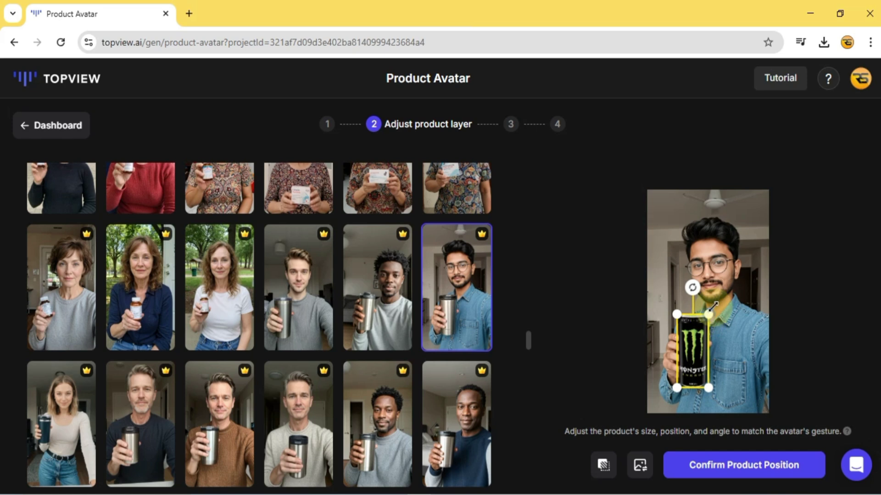
drag(708, 314, 696, 345)
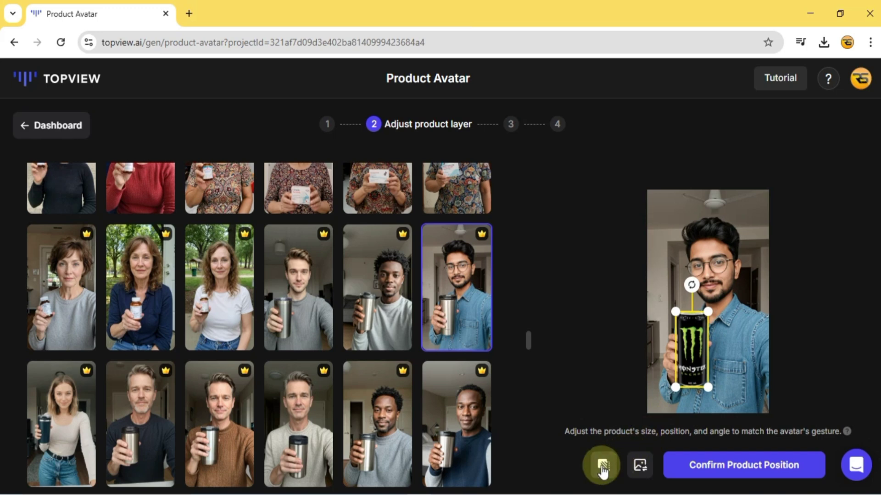
click(778, 472)
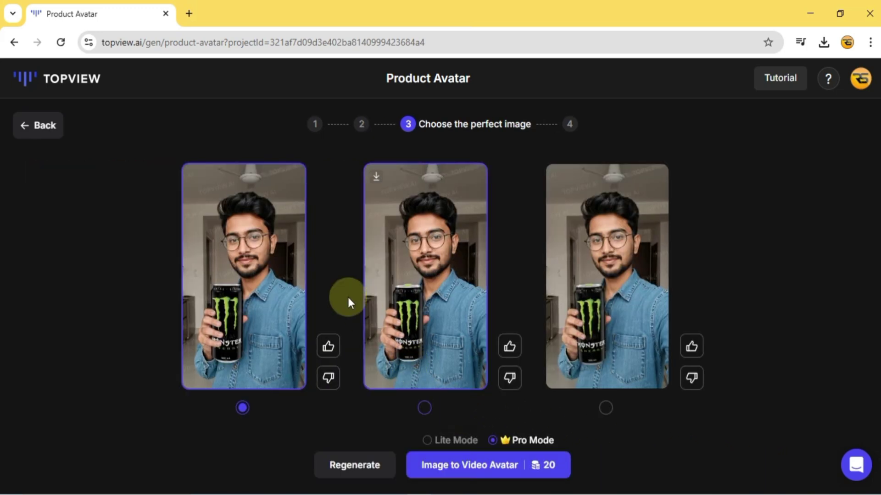
Enlarge the first merged image, close it, then open the middle image's enlarged view
click(190, 175)
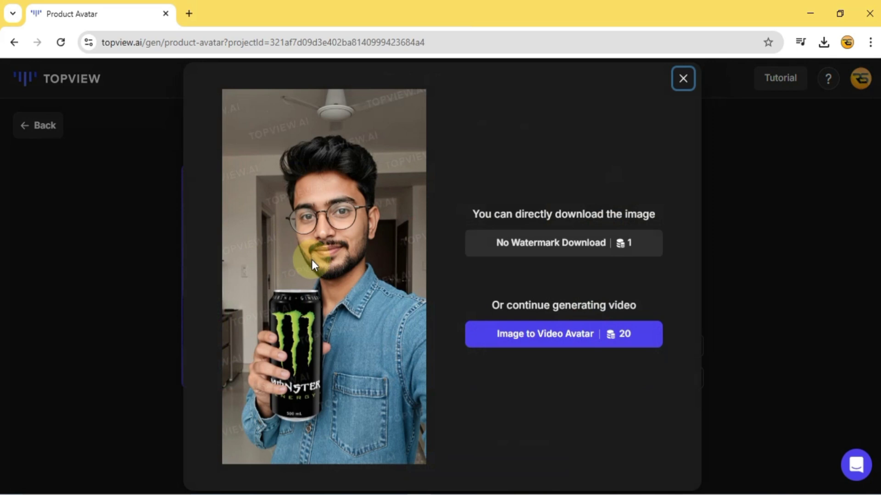
click(682, 79)
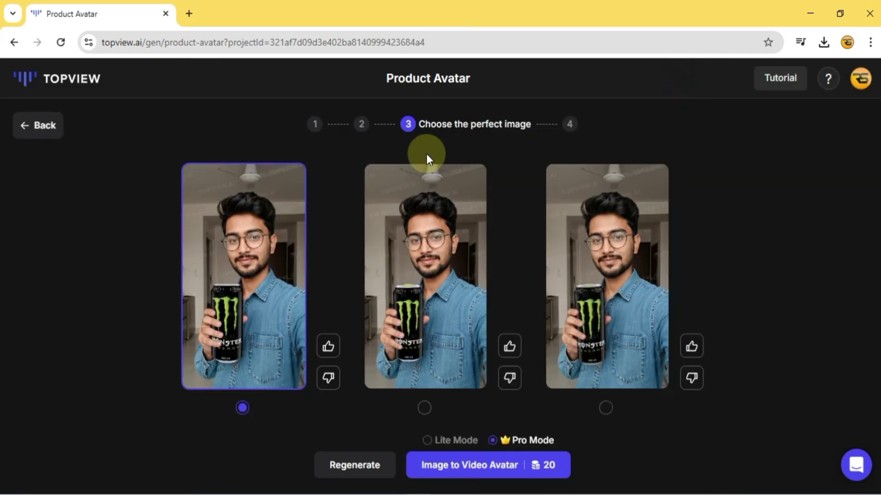
click(370, 178)
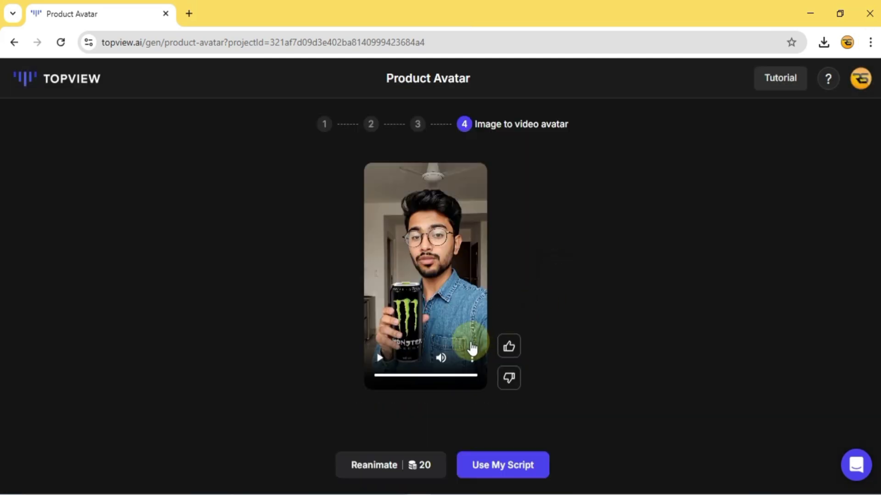
Play the animated energy-drink avatar video and save it as MP4 into New folder (2)
click(381, 357)
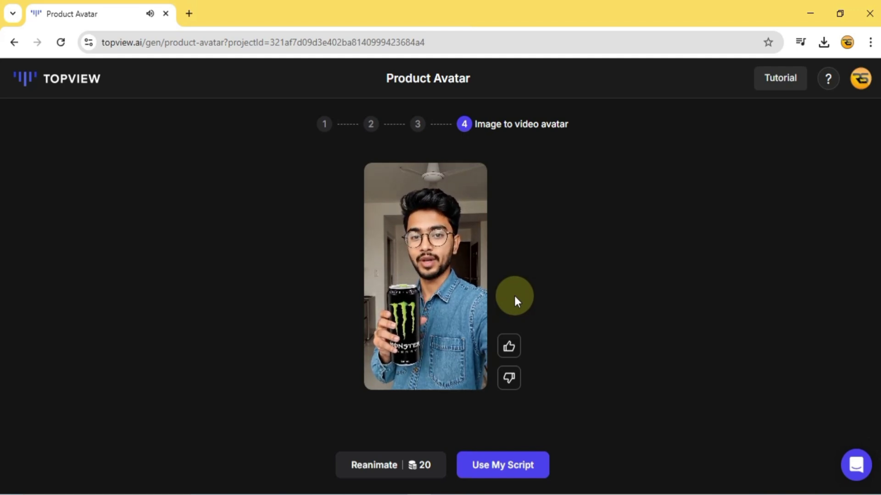
mouse_move(466, 344)
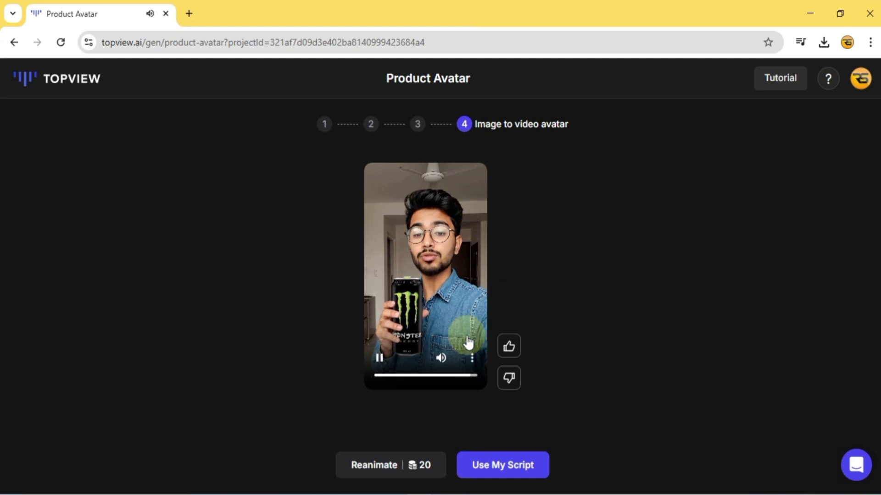
click(467, 362)
click(429, 295)
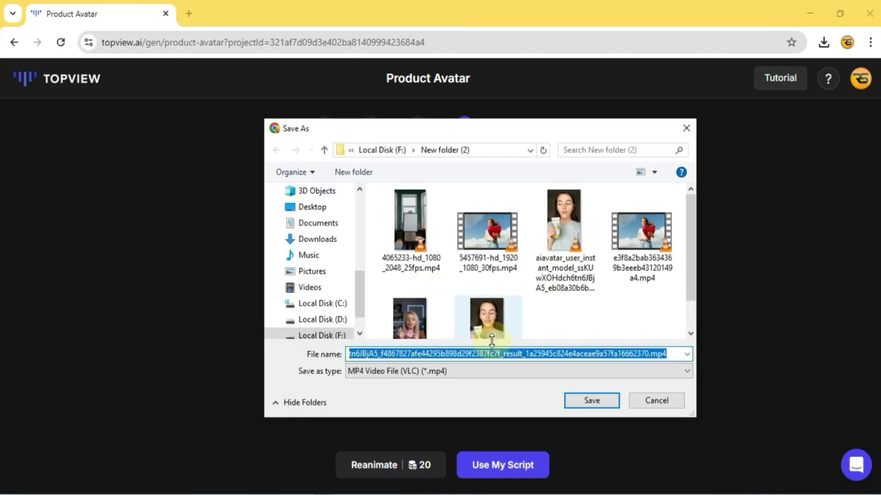
click(580, 400)
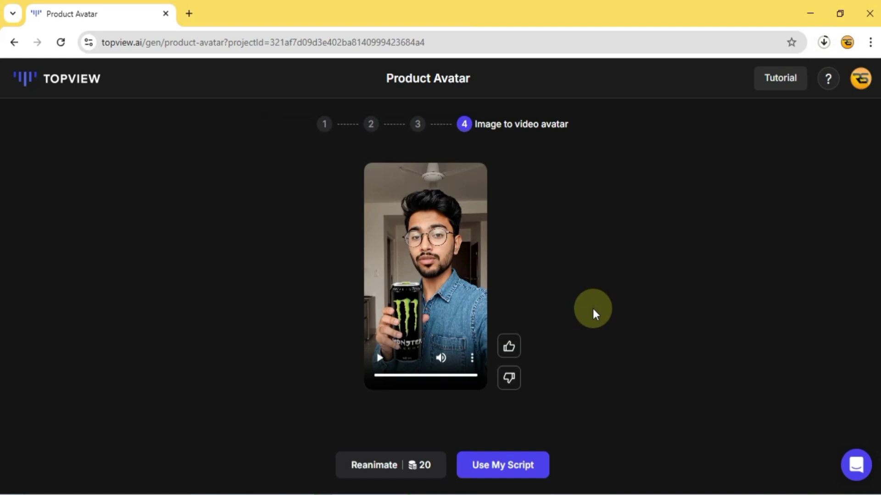
Select the energy drink man avatar and import audio (1).mp3 as its script
click(503, 472)
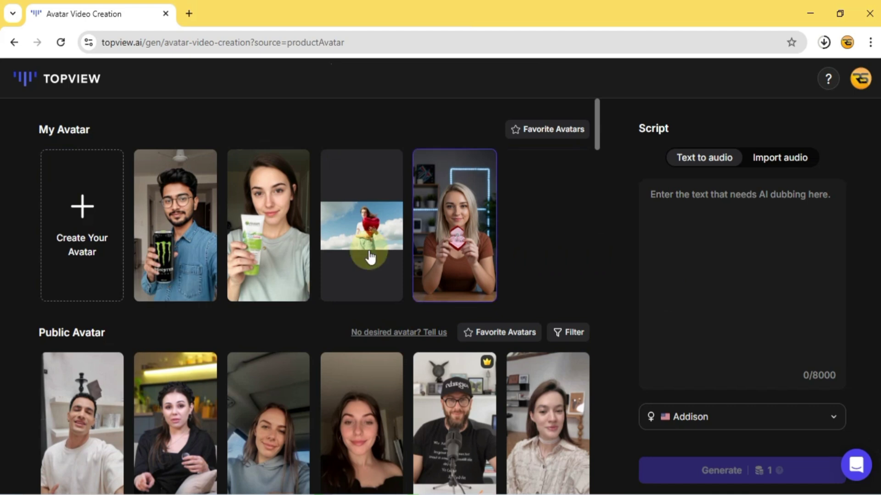
click(170, 251)
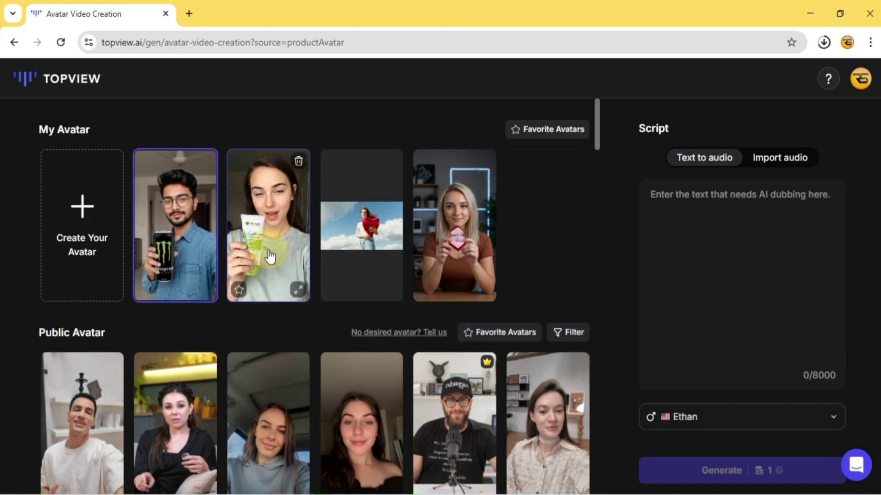
click(763, 161)
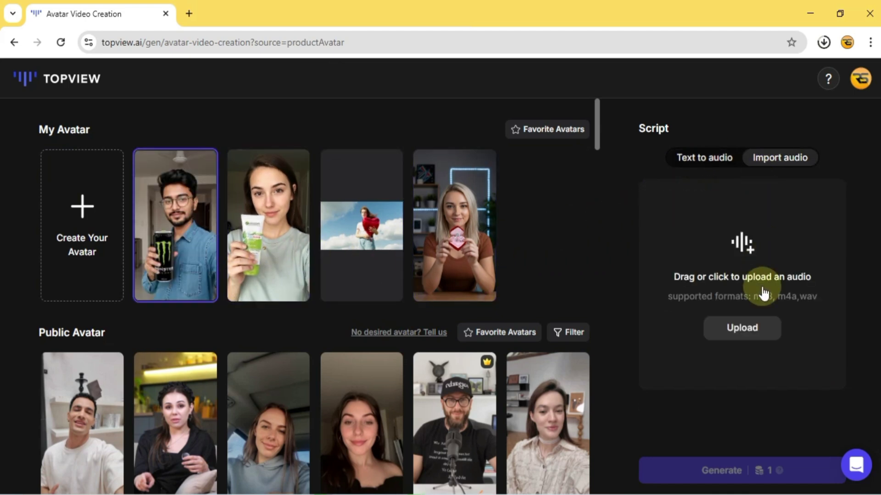
click(750, 327)
click(423, 211)
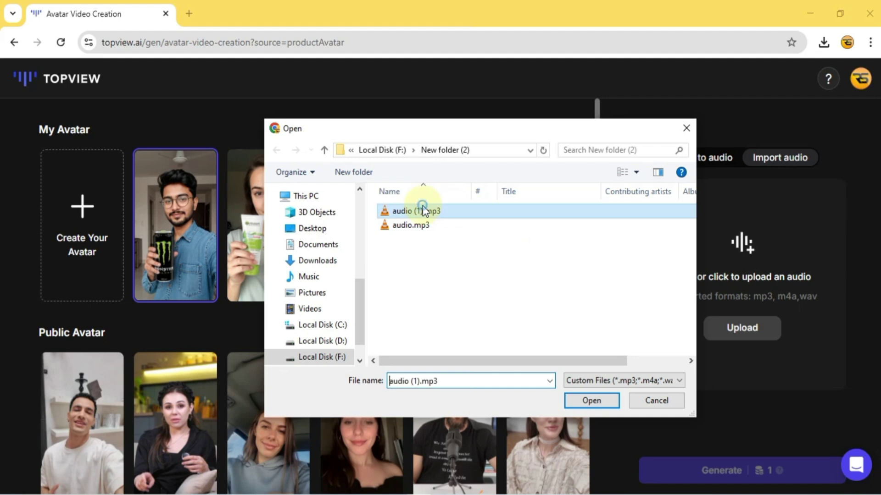
click(590, 401)
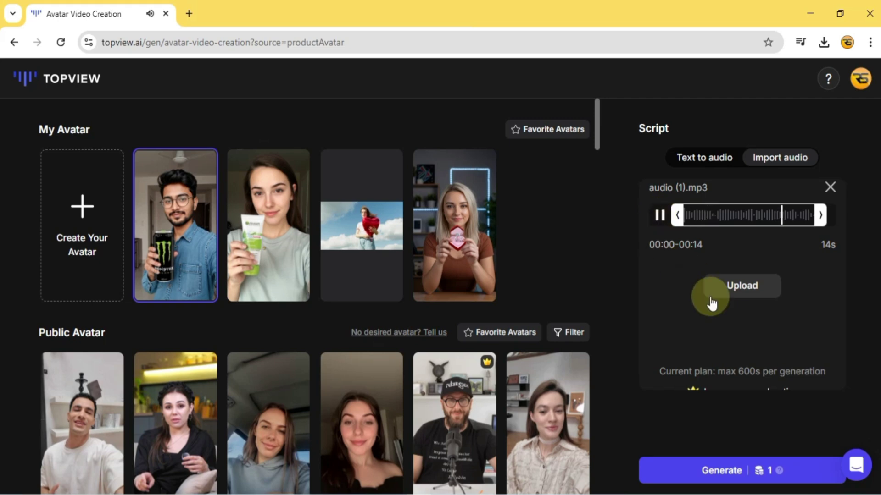
Generate the video and export it under the name 'energy drink'
click(719, 476)
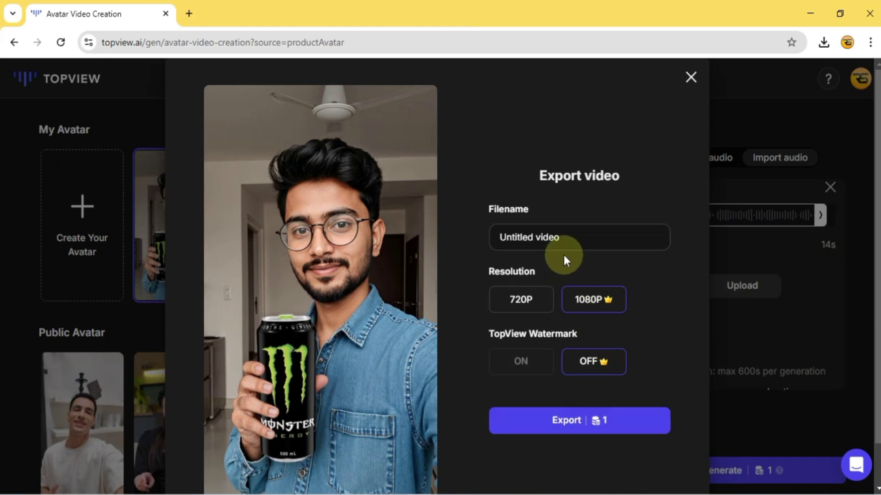
text(energy drink)
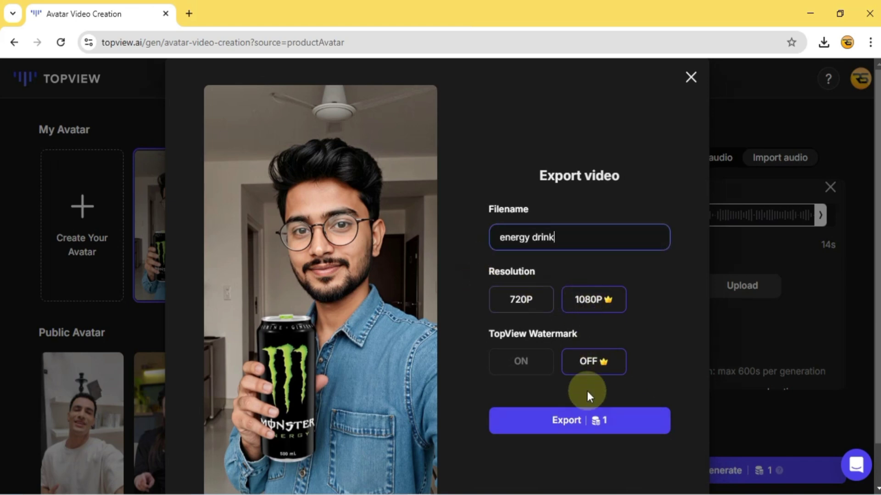
click(548, 421)
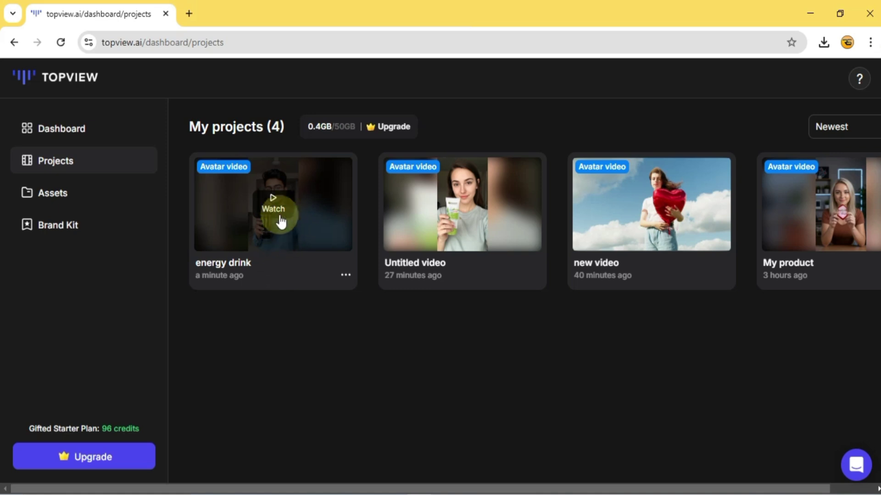
Preview the exported energy drink video, then save it as an MP4 into New folder (2) on drive F
click(275, 207)
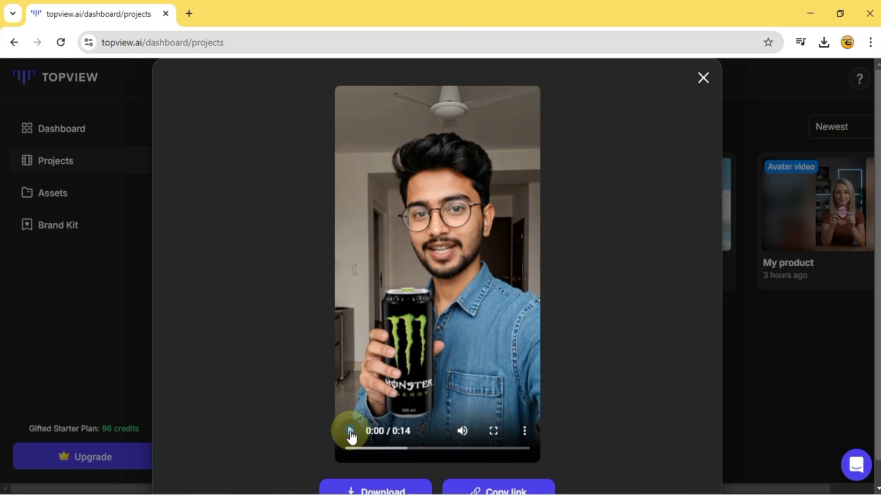
click(350, 432)
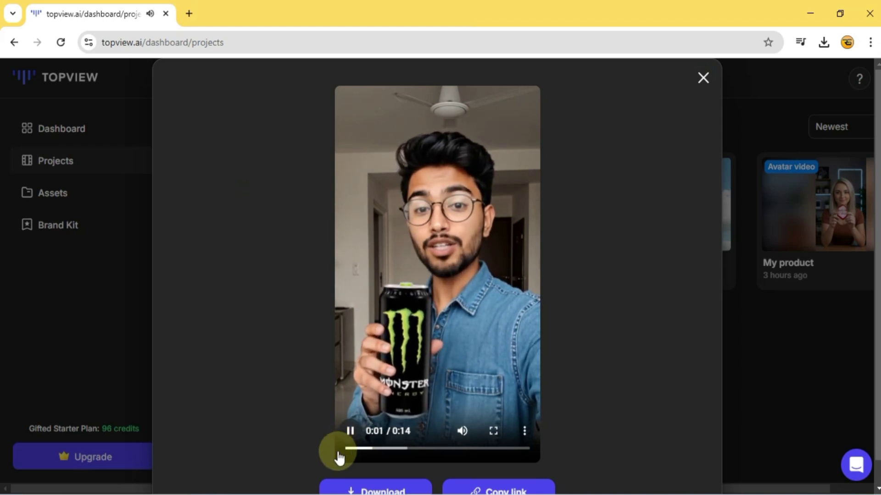
click(350, 432)
click(367, 470)
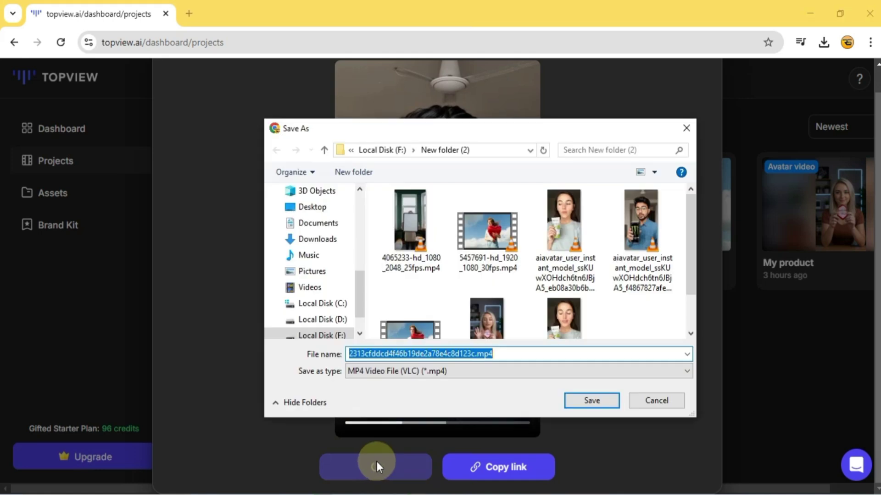
click(588, 402)
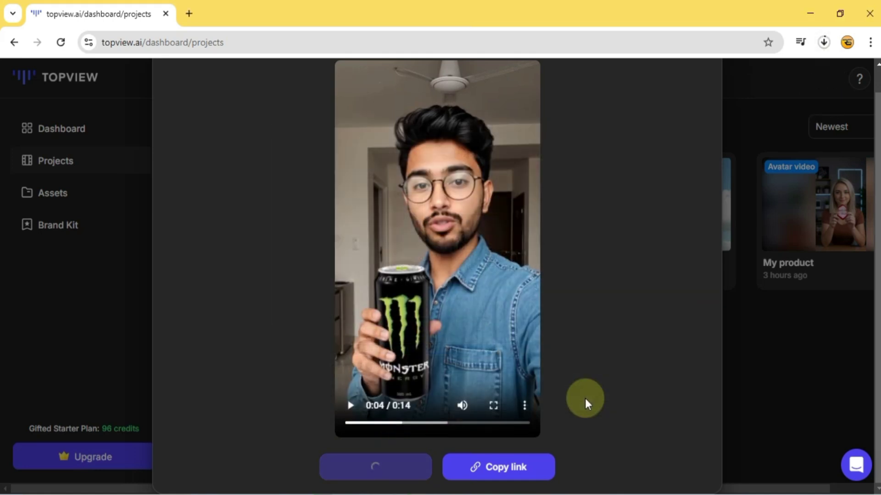